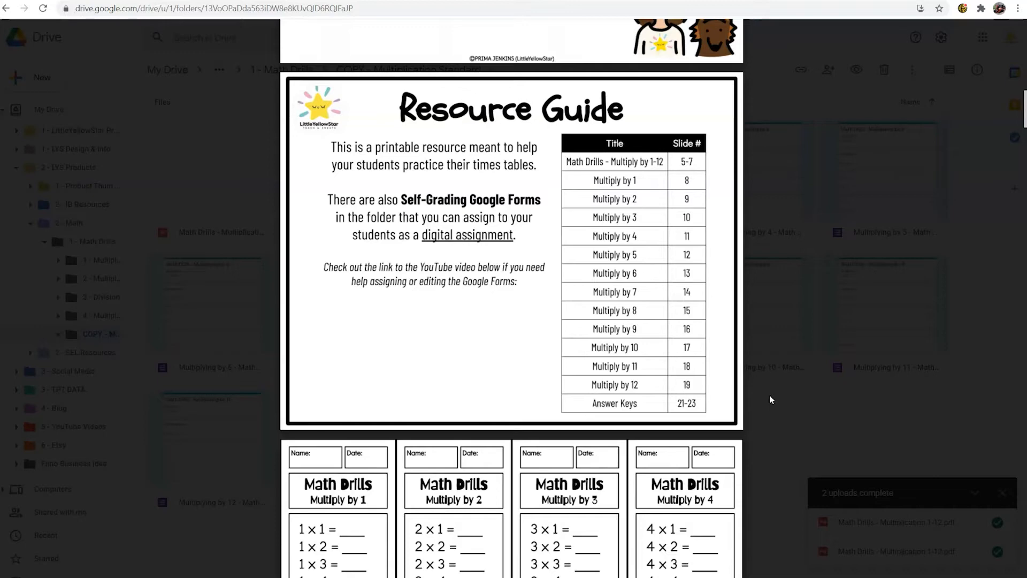
Step: Examine the Resource Guide page and the drill sheets below it in the math drills PDF, and leave the preview
{"action": "scroll", "coordinate": [771, 400], "scroll_direction": "down", "scroll_amount": 2}
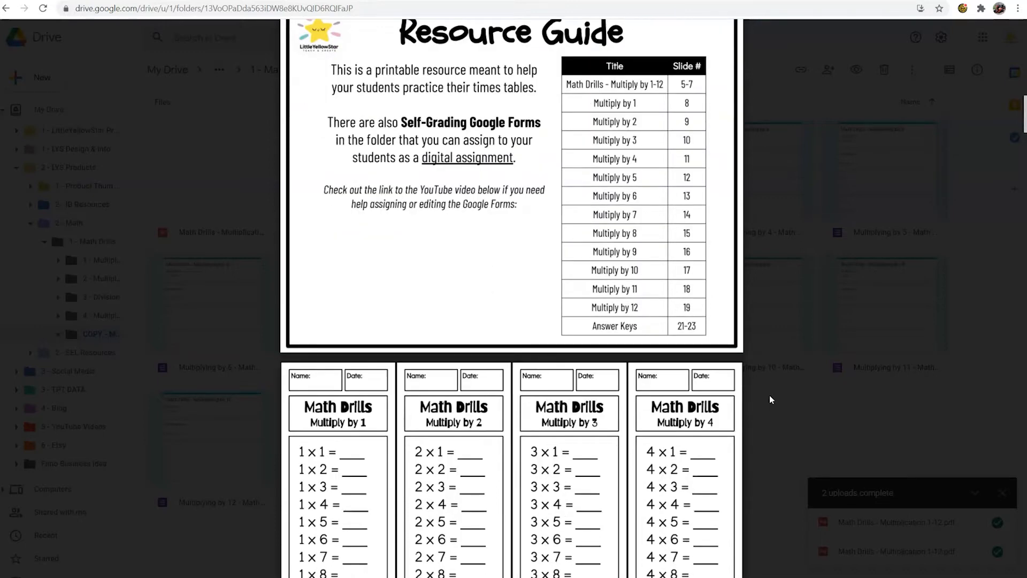
{"action": "scroll", "coordinate": [771, 399], "scroll_direction": "up", "scroll_amount": 2}
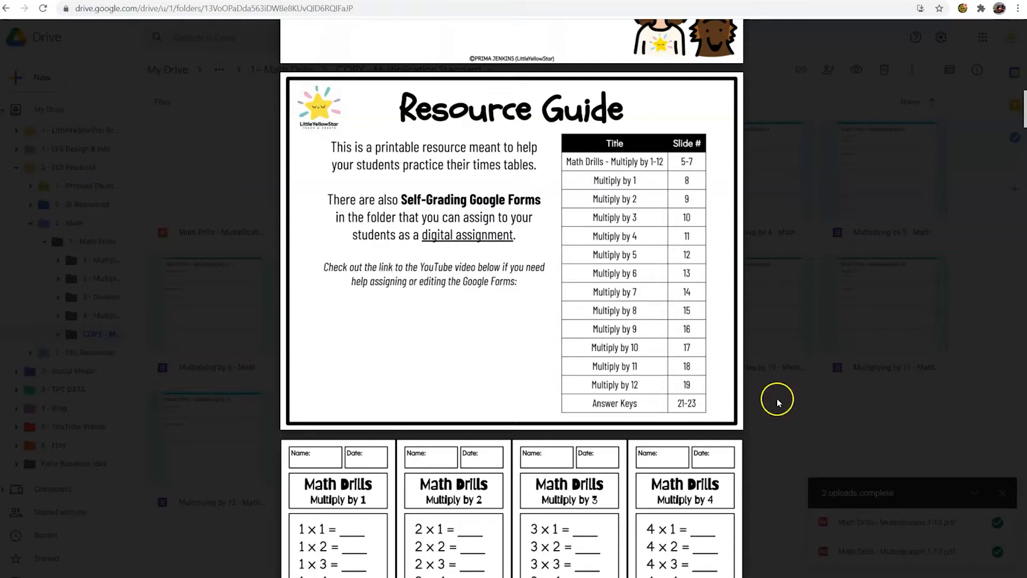
{"action": "left_click", "coordinate": [778, 397]}
{"action": "left_click", "coordinate": [778, 397]}
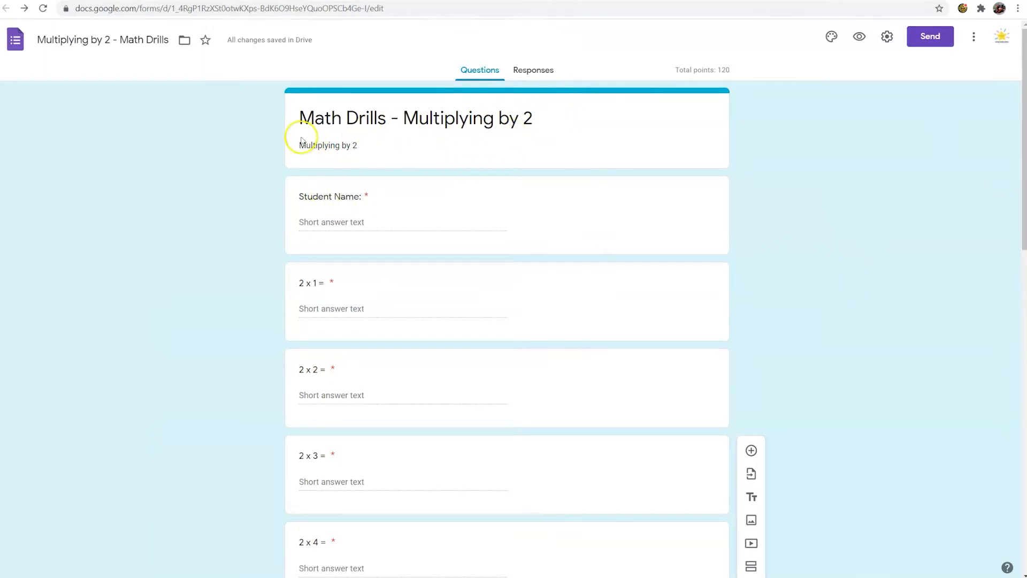
Step: Look through the questions of the "Multiplying by 2 - Math Drills" form in Google Forms
{"action": "scroll", "coordinate": [409, 187], "scroll_direction": "down", "scroll_amount": 1}
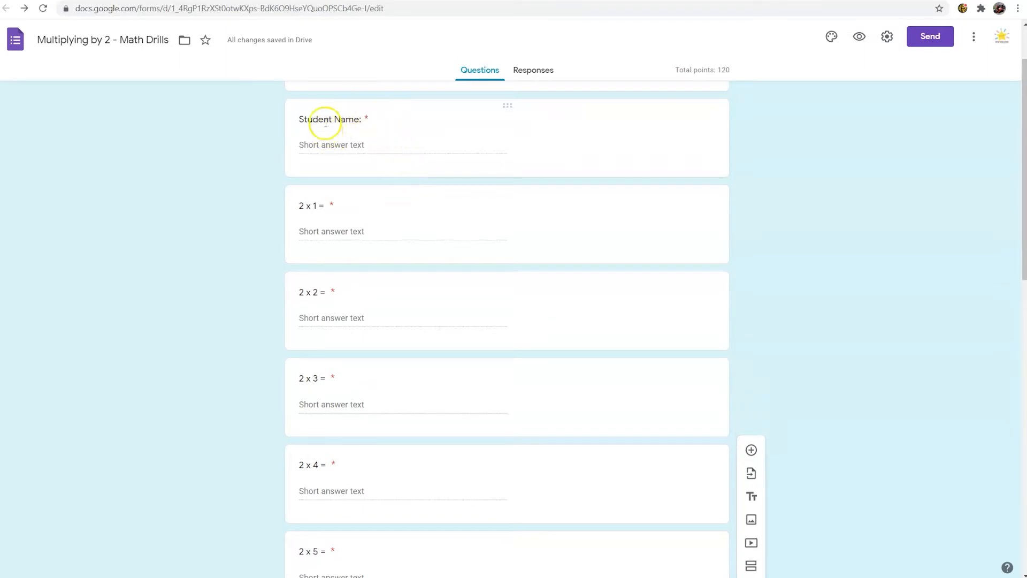
{"action": "scroll", "coordinate": [377, 214], "scroll_direction": "down", "scroll_amount": 1}
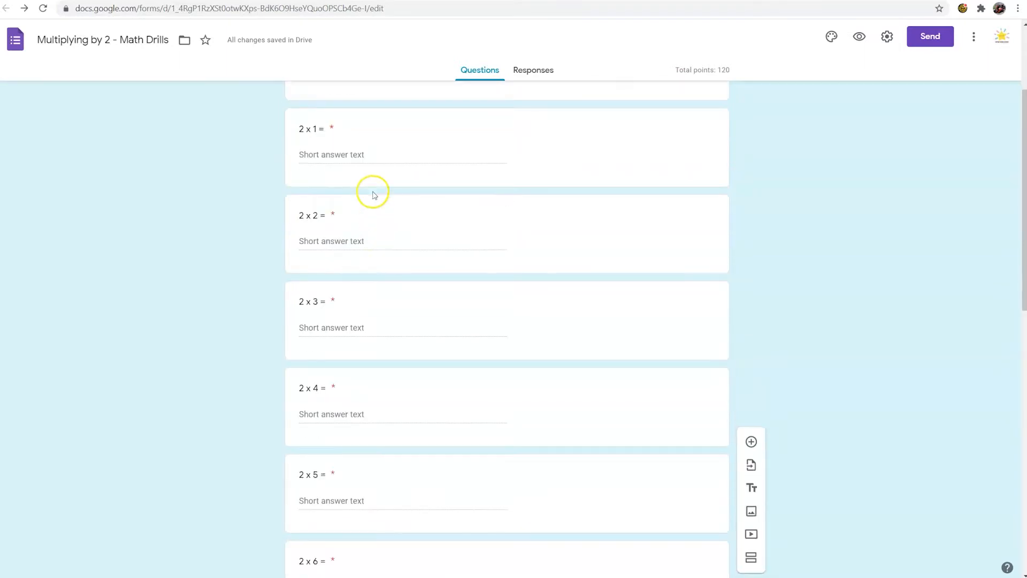
{"action": "scroll", "coordinate": [390, 284], "scroll_direction": "down", "scroll_amount": 5}
{"action": "scroll", "coordinate": [390, 283], "scroll_direction": "down", "scroll_amount": 5}
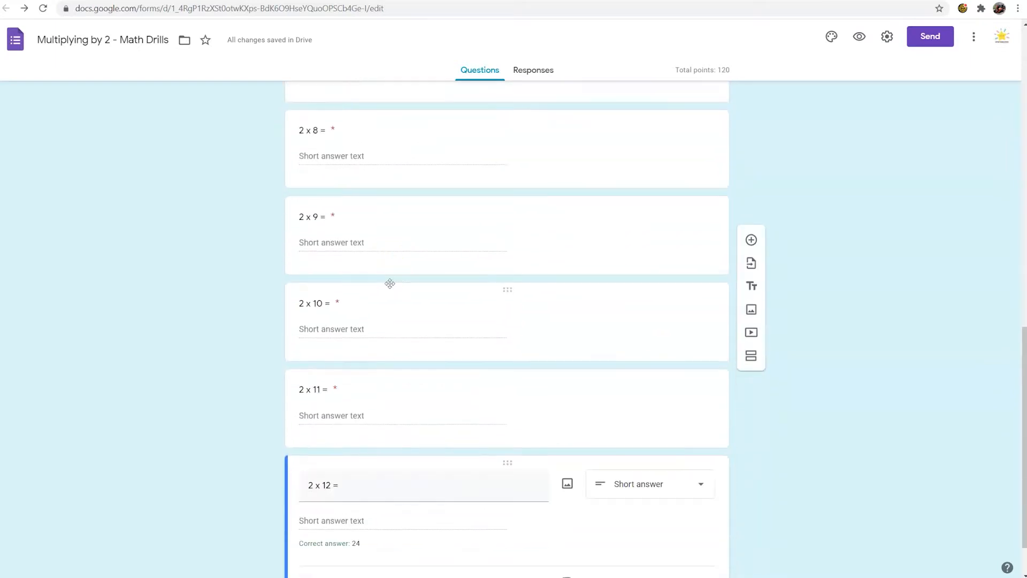
{"action": "scroll", "coordinate": [396, 347], "scroll_direction": "up", "scroll_amount": 6}
{"action": "scroll", "coordinate": [395, 386], "scroll_direction": "up", "scroll_amount": 6}
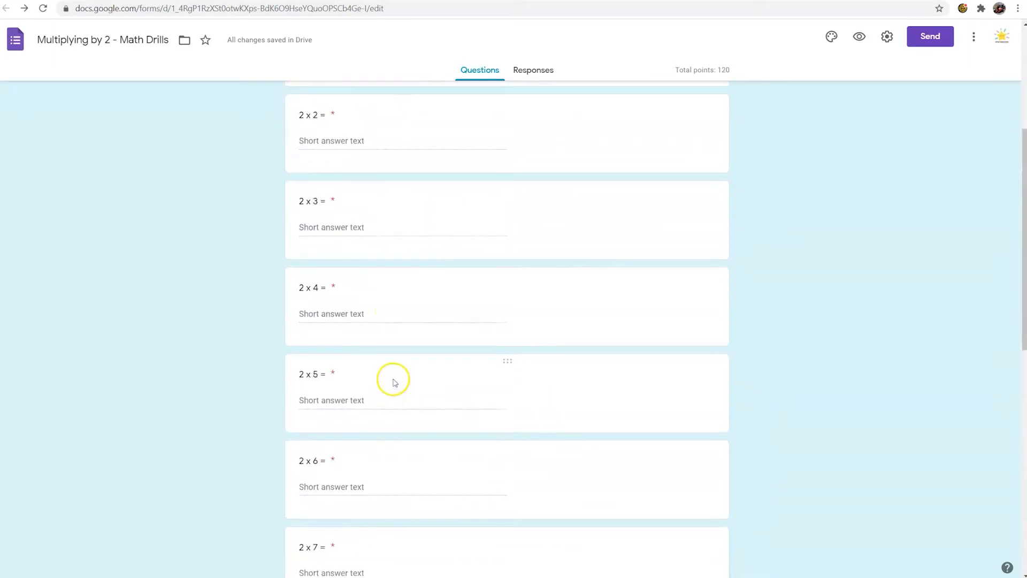
{"action": "scroll", "coordinate": [327, 159], "scroll_direction": "up", "scroll_amount": 2}
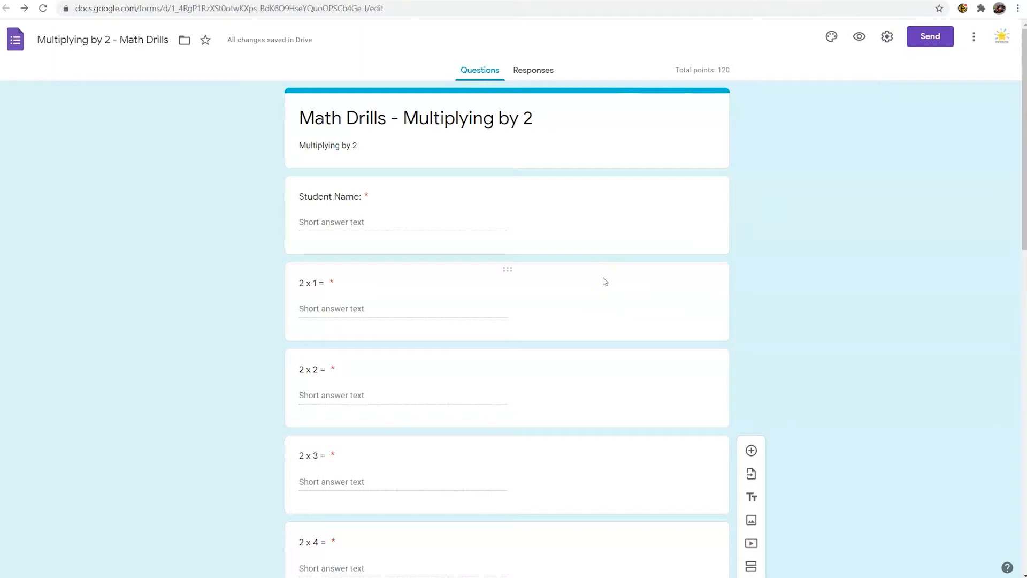
Step: Examine the form's quiz settings, switching "Make this a quiz" off and back on
{"action": "left_click", "coordinate": [886, 37]}
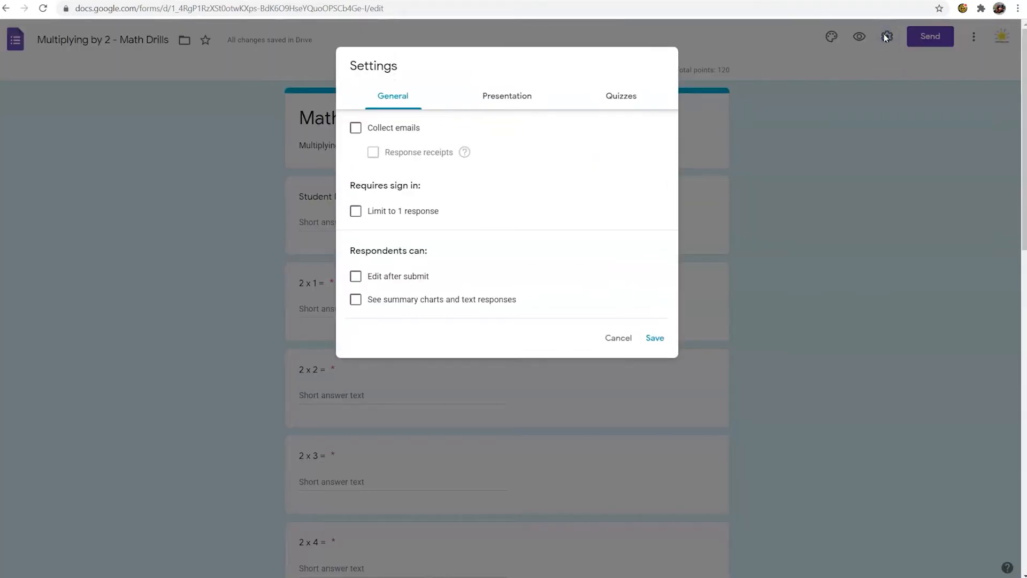
{"action": "left_click", "coordinate": [616, 340]}
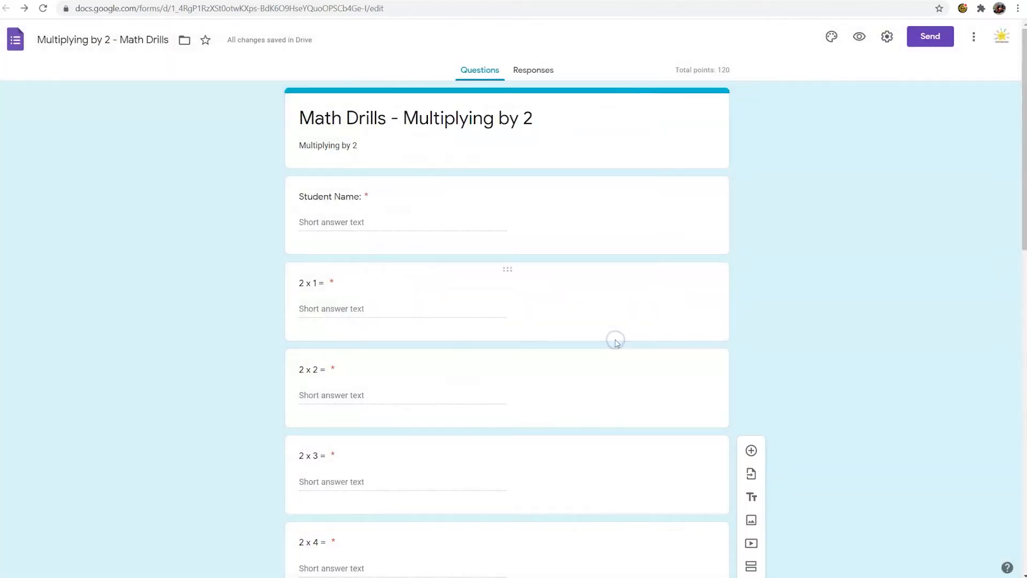
{"action": "left_click", "coordinate": [889, 39]}
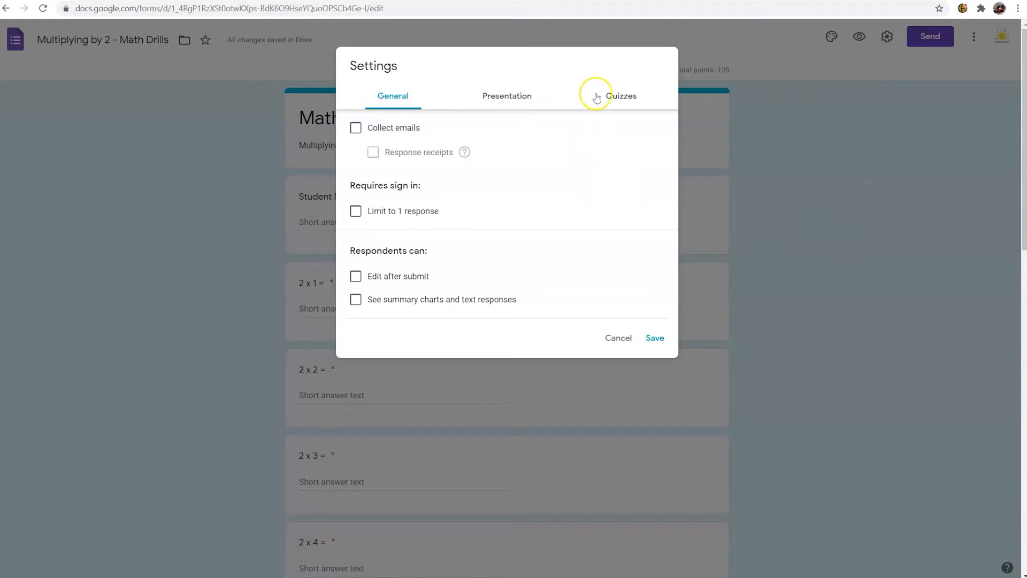
{"action": "left_click", "coordinate": [622, 97]}
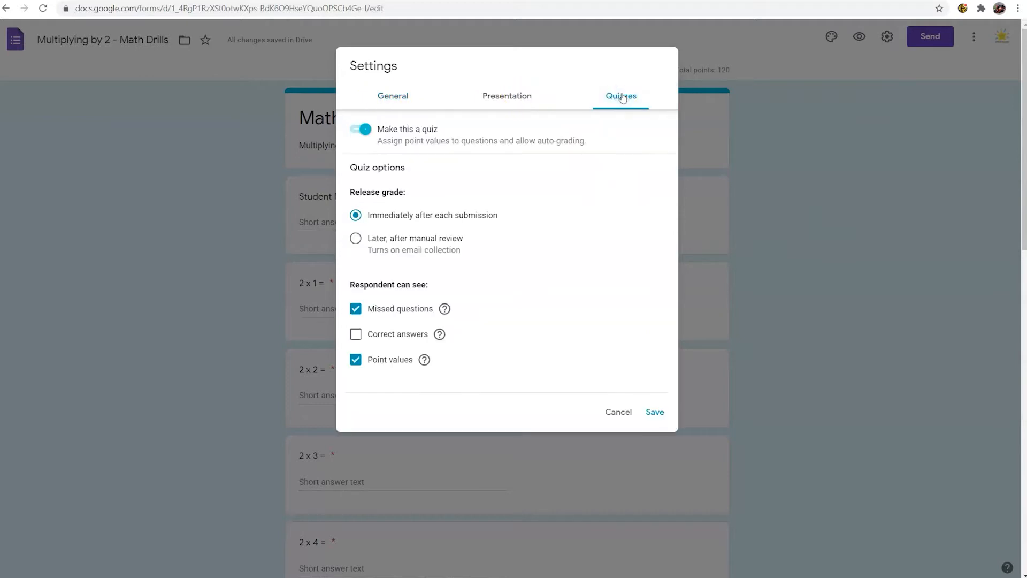
{"action": "left_click", "coordinate": [367, 130]}
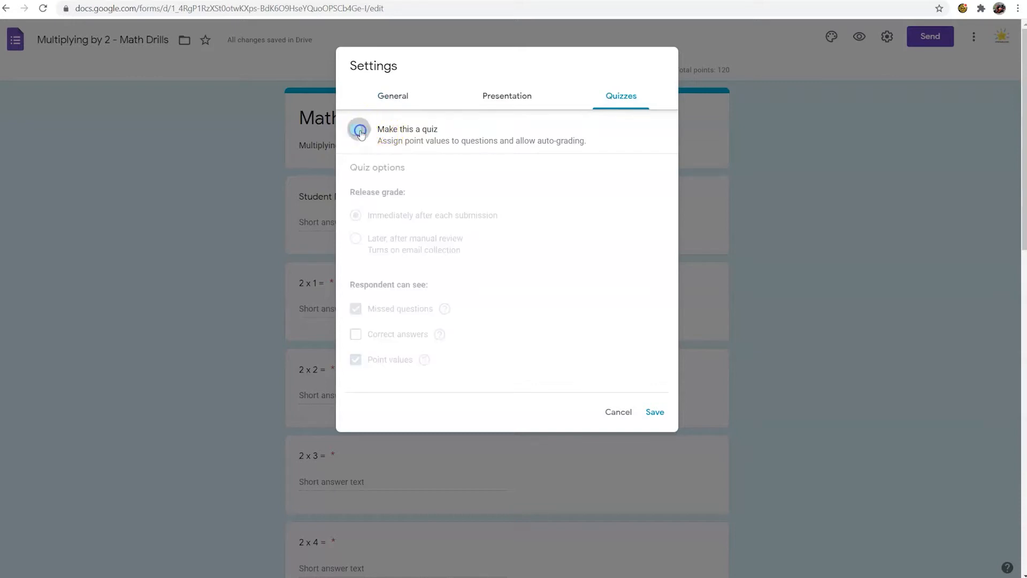
{"action": "left_click", "coordinate": [367, 131]}
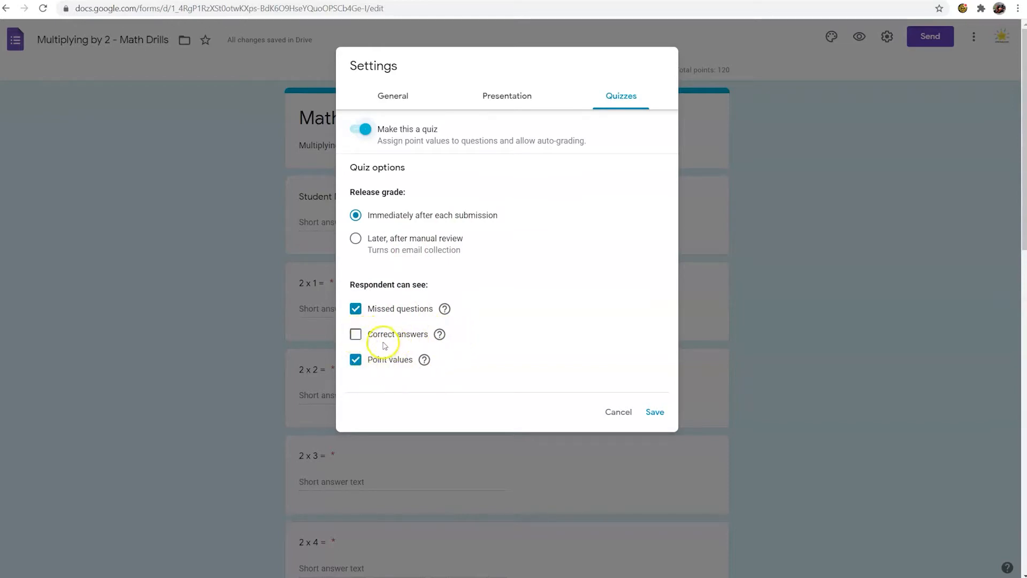
{"action": "mouse_move", "coordinate": [441, 335]}
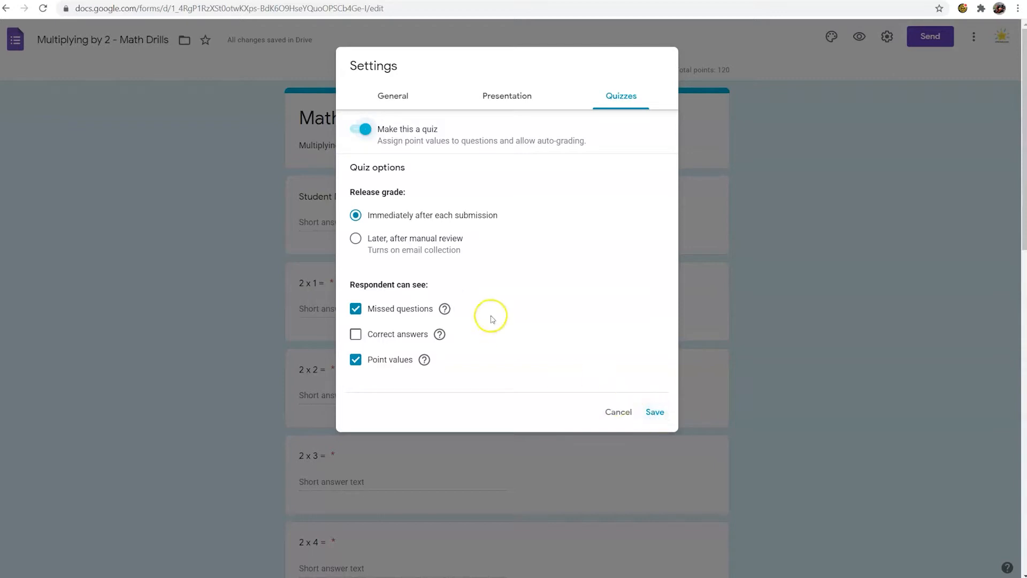
Step: Review the Presentation and General settings, switching "Limit to 1 response" and "Collect emails" on and off again, and save the settings
{"action": "left_click", "coordinate": [470, 100]}
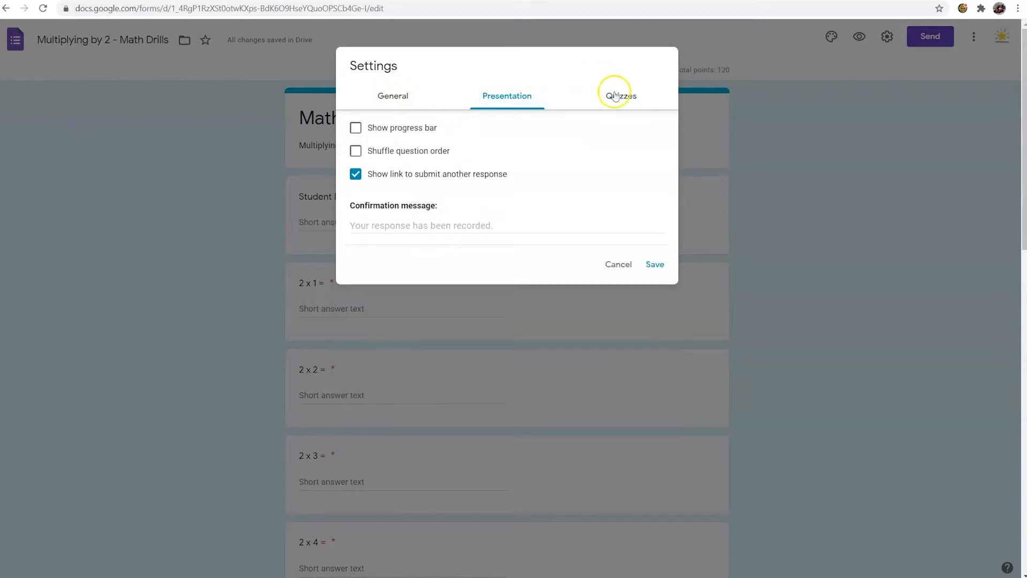
{"action": "left_click", "coordinate": [373, 102]}
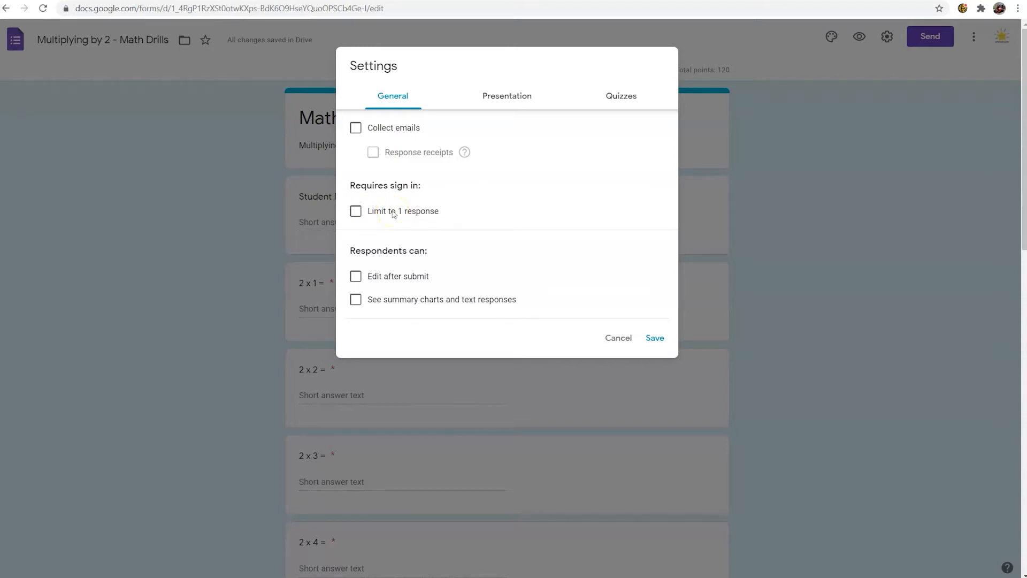
{"action": "left_click", "coordinate": [355, 211]}
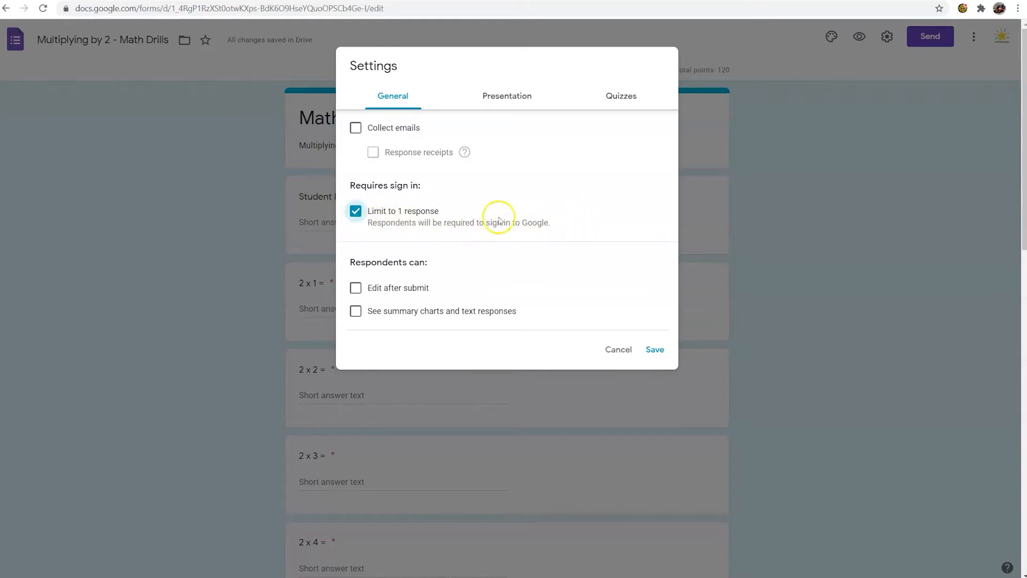
{"action": "left_click", "coordinate": [357, 211]}
{"action": "left_click", "coordinate": [355, 129]}
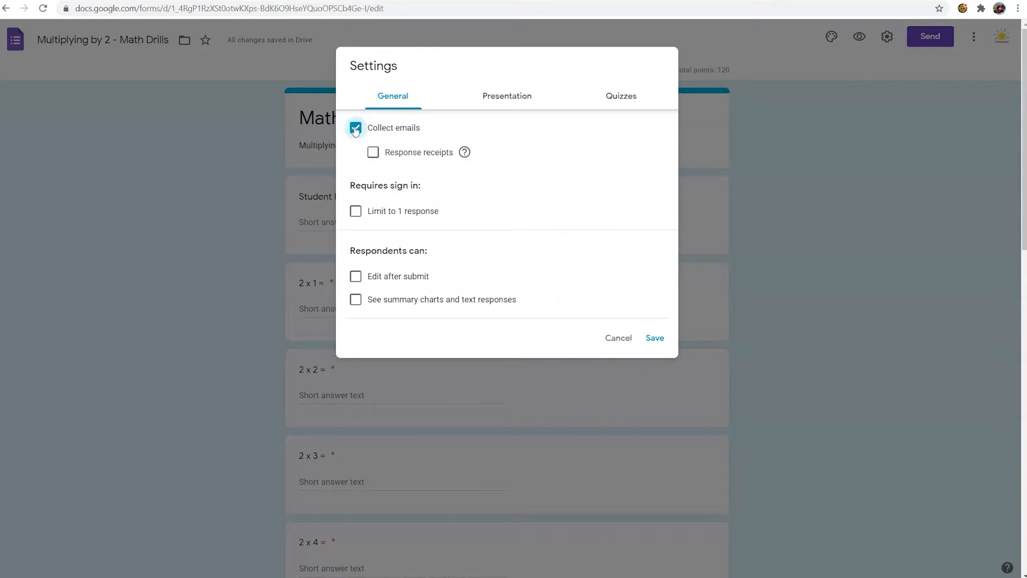
{"action": "left_click", "coordinate": [355, 129]}
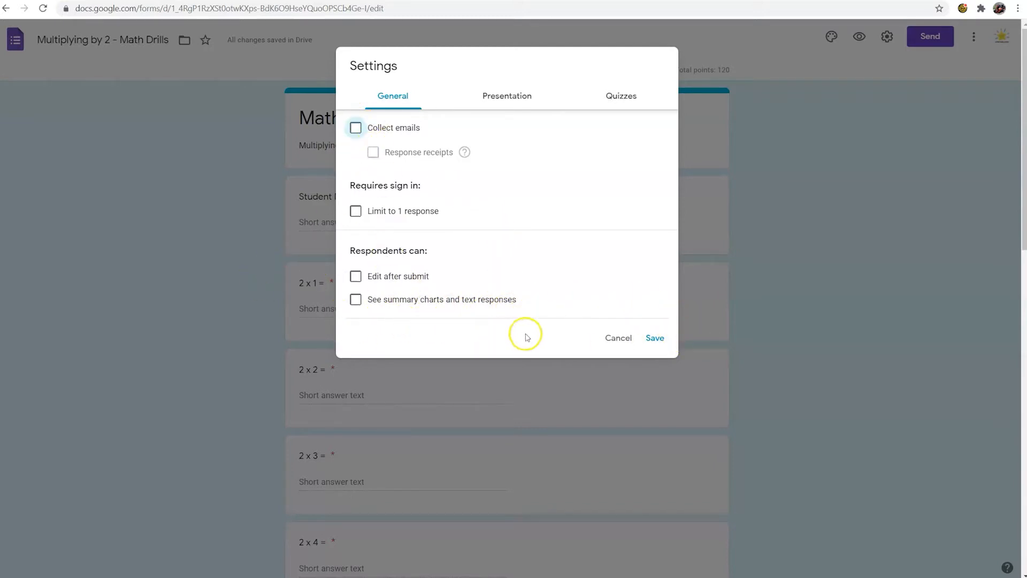
{"action": "left_click", "coordinate": [652, 340]}
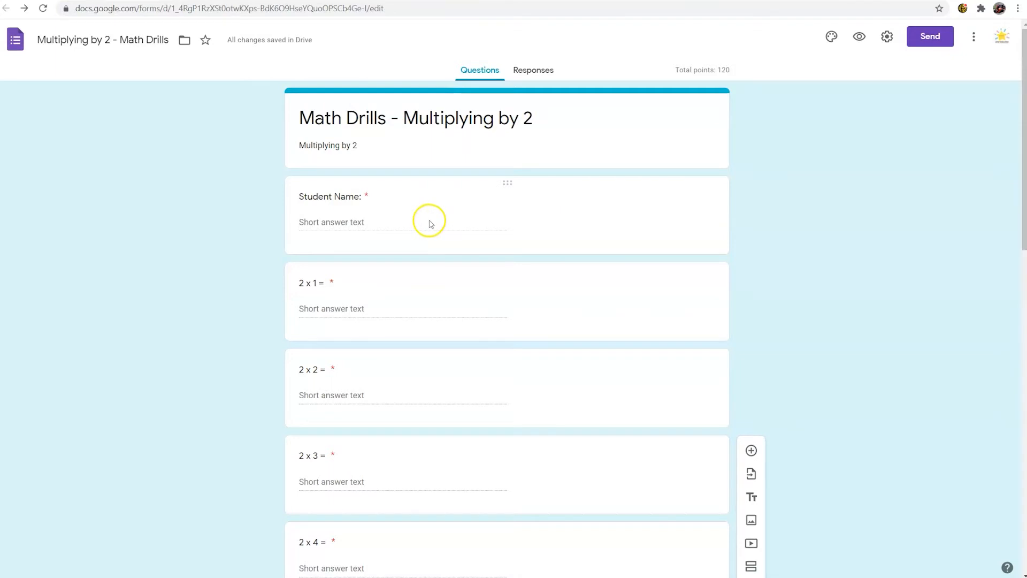
Step: Check the form's total points and open the answer key of the "2 x 1 =" question
{"action": "left_click_drag", "start_coordinate": [673, 69], "coordinate": [704, 71]}
{"action": "left_click", "coordinate": [731, 73]}
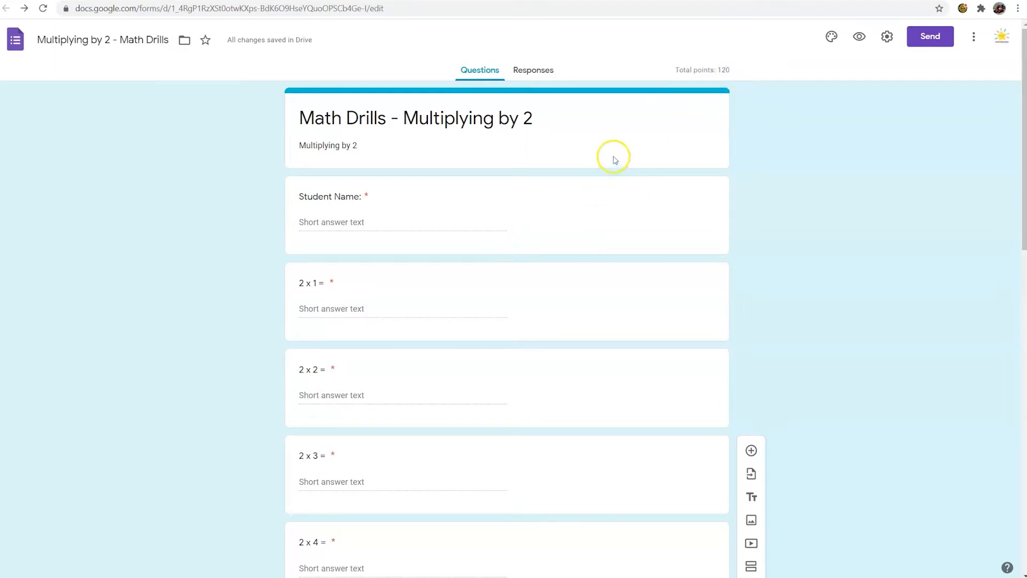
{"action": "scroll", "coordinate": [502, 236], "scroll_direction": "down", "scroll_amount": 4}
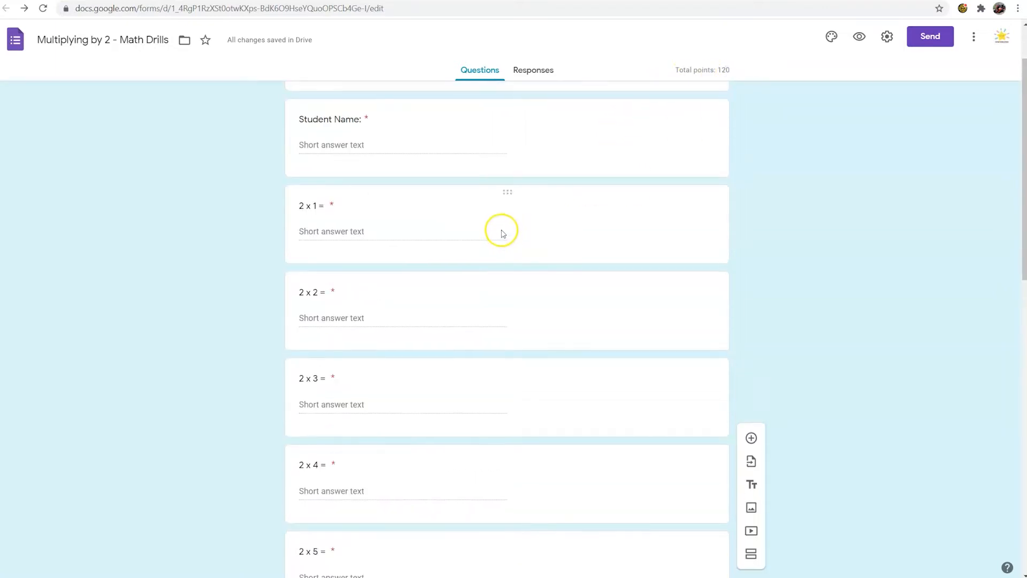
{"action": "scroll", "coordinate": [503, 230], "scroll_direction": "down", "scroll_amount": 4}
{"action": "scroll", "coordinate": [502, 230], "scroll_direction": "up", "scroll_amount": 8}
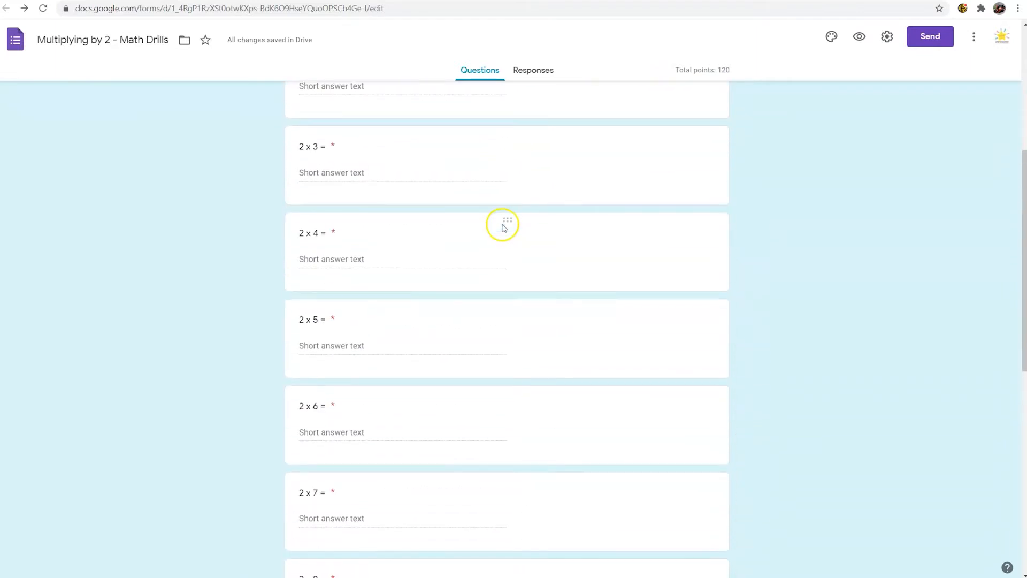
{"action": "left_click", "coordinate": [383, 302]}
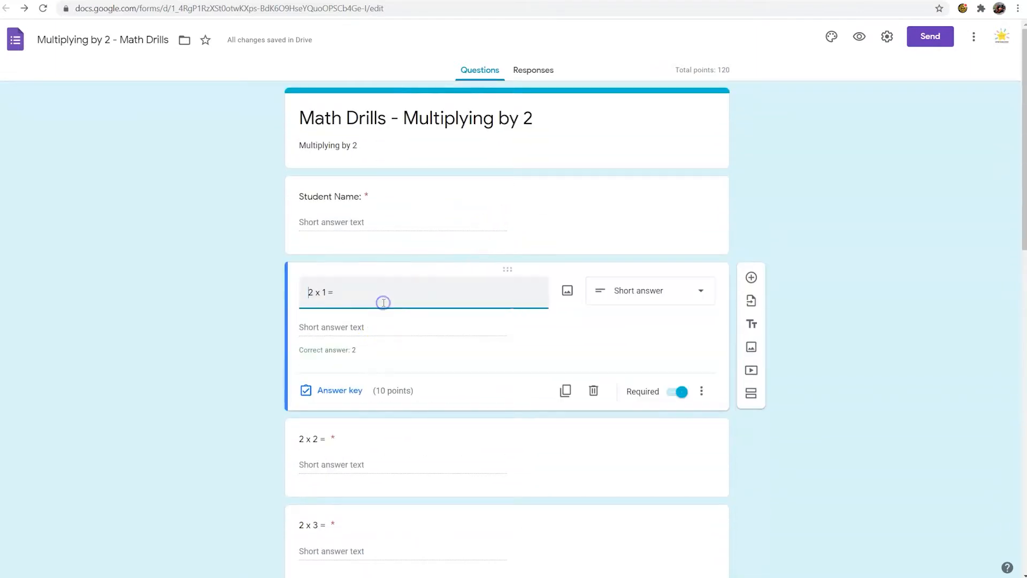
{"action": "left_click", "coordinate": [338, 390]}
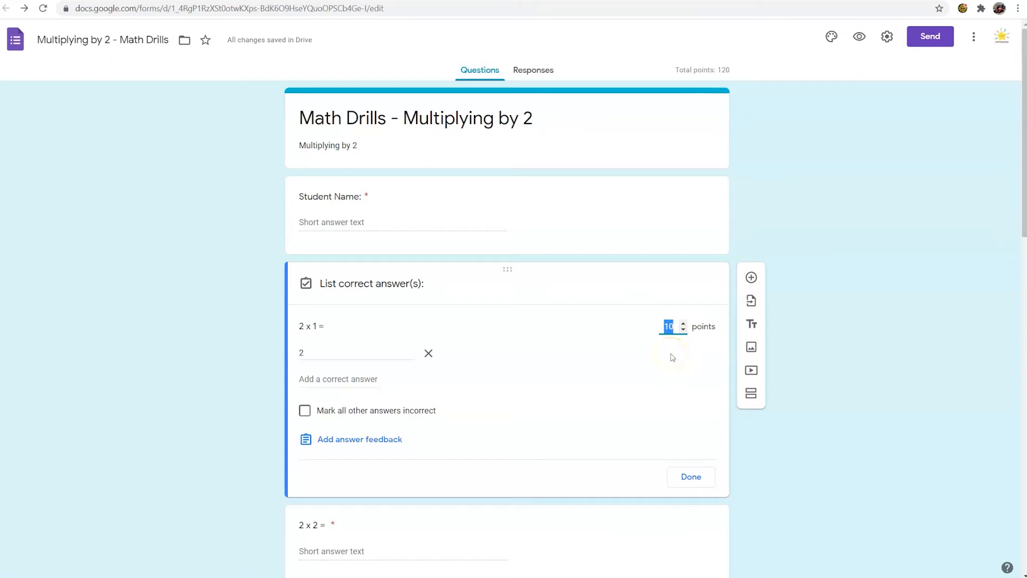
Step: Add a second correct answer to the "2 x 1 =" answer key and remove it again
{"action": "left_click", "coordinate": [339, 355]}
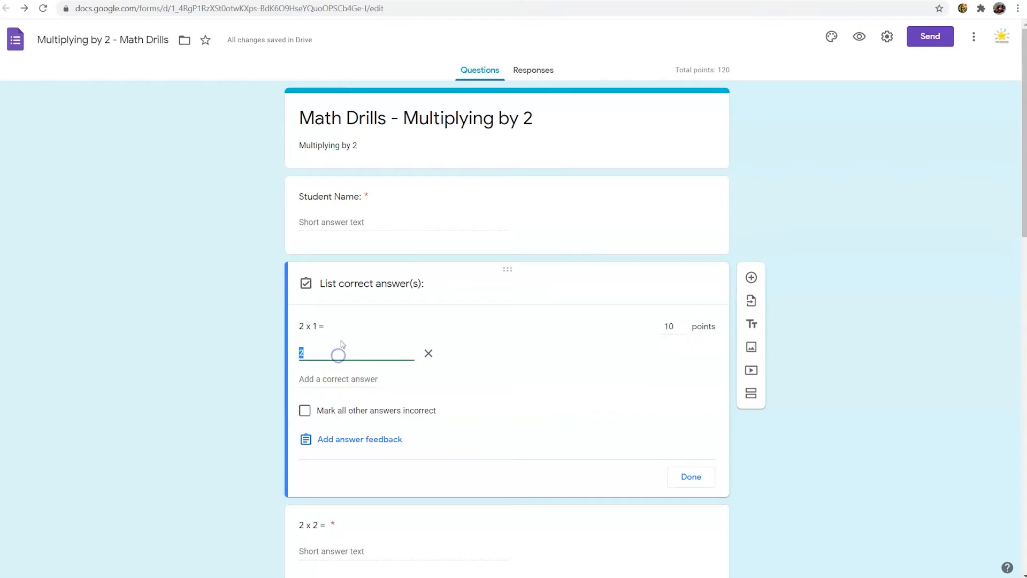
{"action": "left_click", "coordinate": [323, 381]}
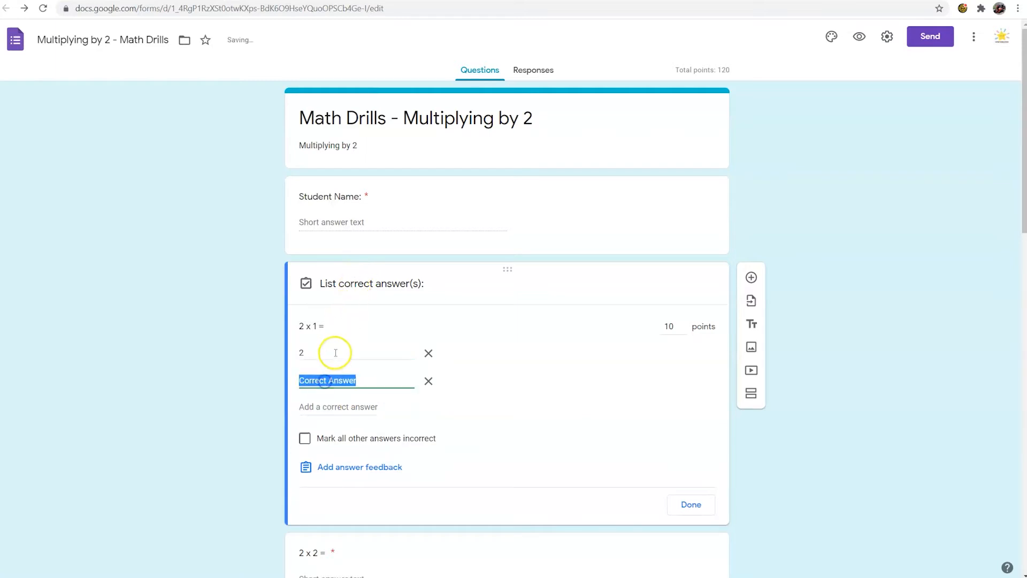
{"action": "left_click", "coordinate": [429, 381]}
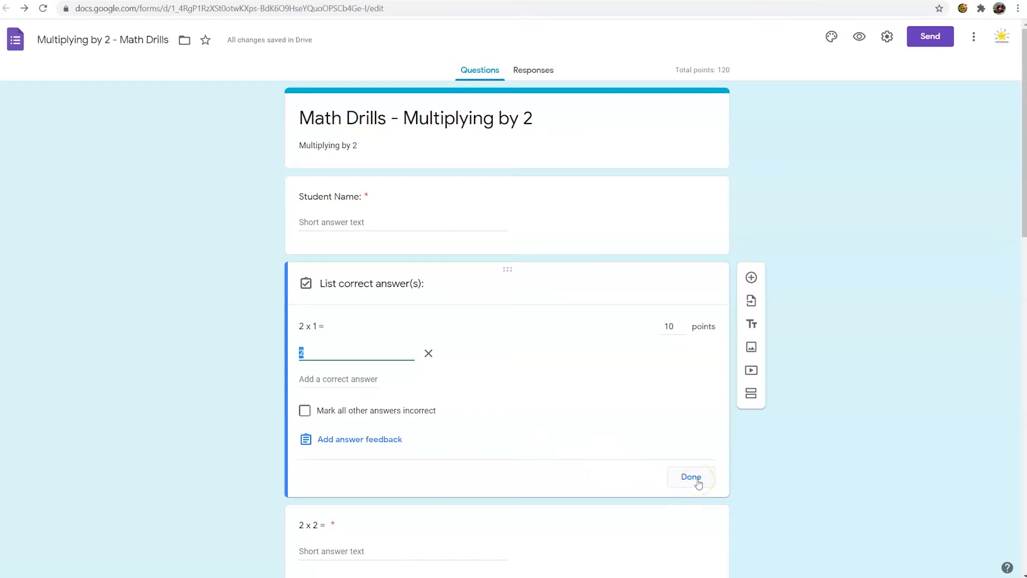
Step: Open the answer feedback for "2 x 1 =", save it empty, and close the answer key
{"action": "left_click", "coordinate": [369, 445]}
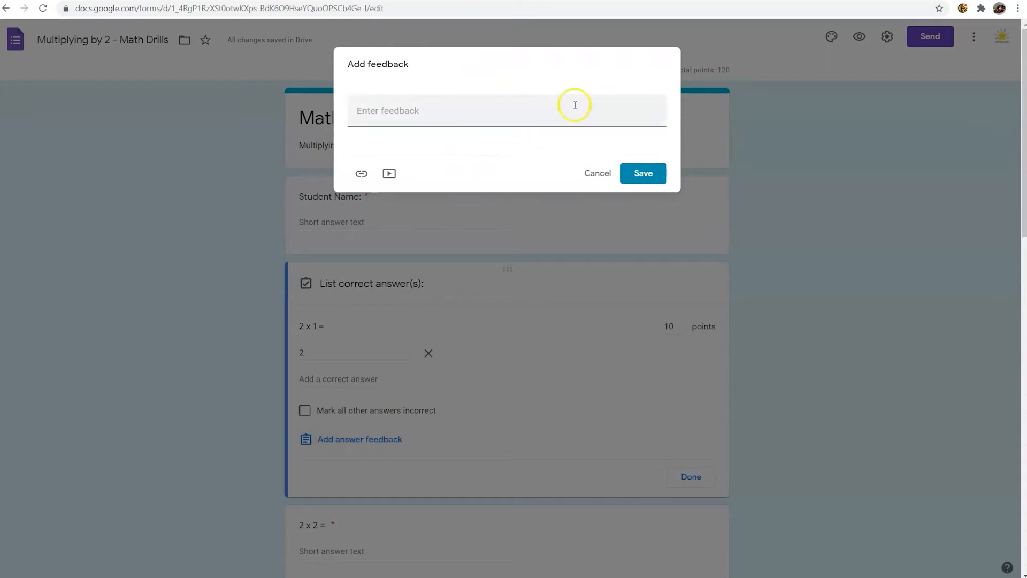
{"action": "left_click", "coordinate": [644, 174]}
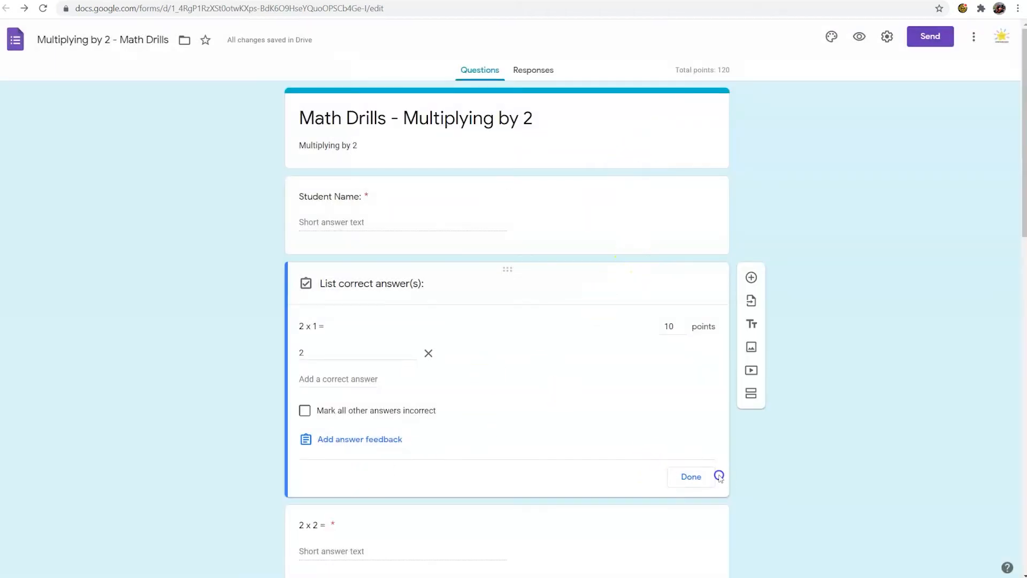
{"action": "left_click", "coordinate": [718, 476]}
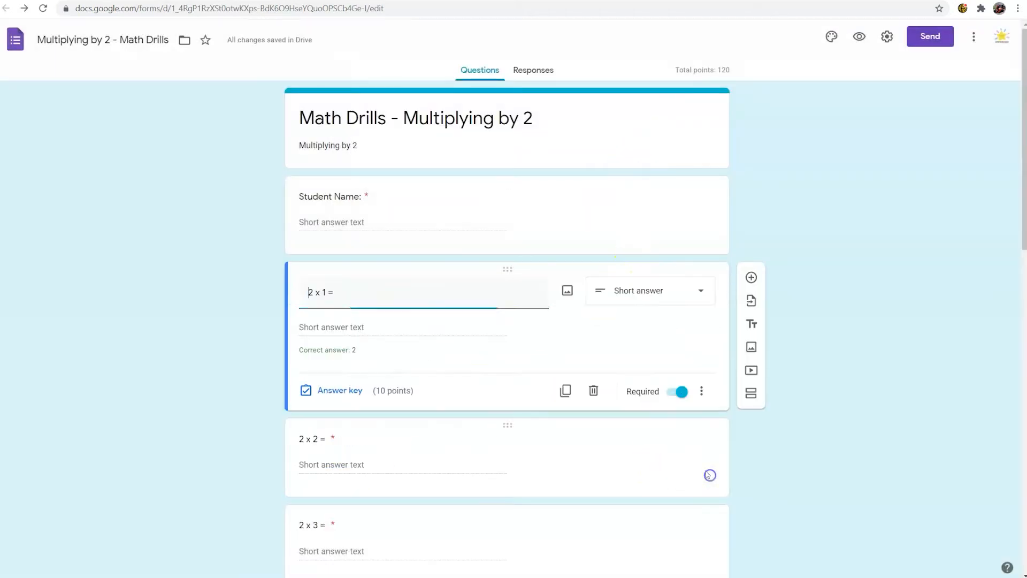
Step: Delete the "2 x 1 =" question from the form
{"action": "scroll", "coordinate": [563, 390], "scroll_direction": "down", "scroll_amount": 3}
{"action": "left_click", "coordinate": [465, 273]}
{"action": "scroll", "coordinate": [466, 293], "scroll_direction": "up", "scroll_amount": 1}
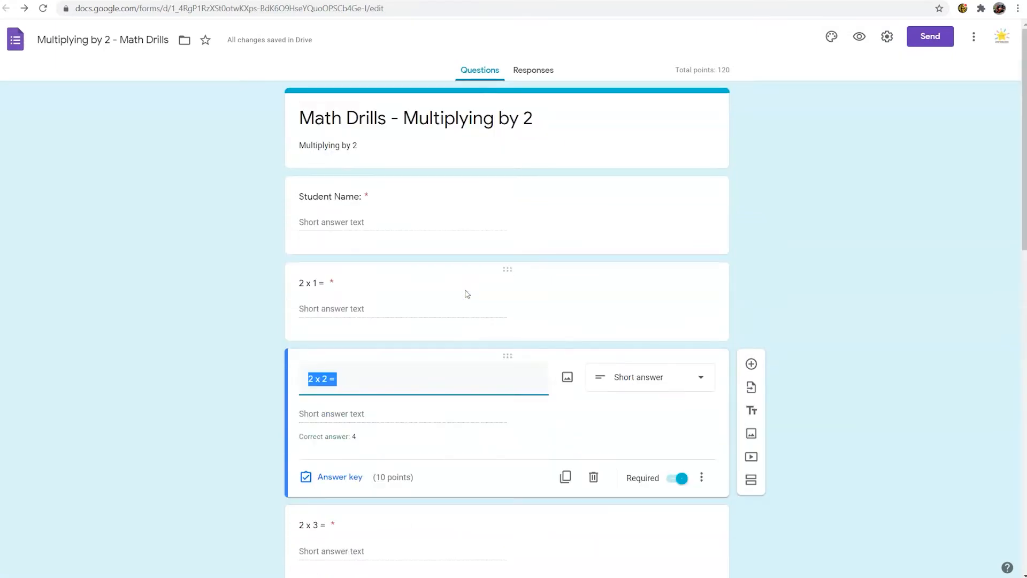
{"action": "left_click", "coordinate": [465, 291]}
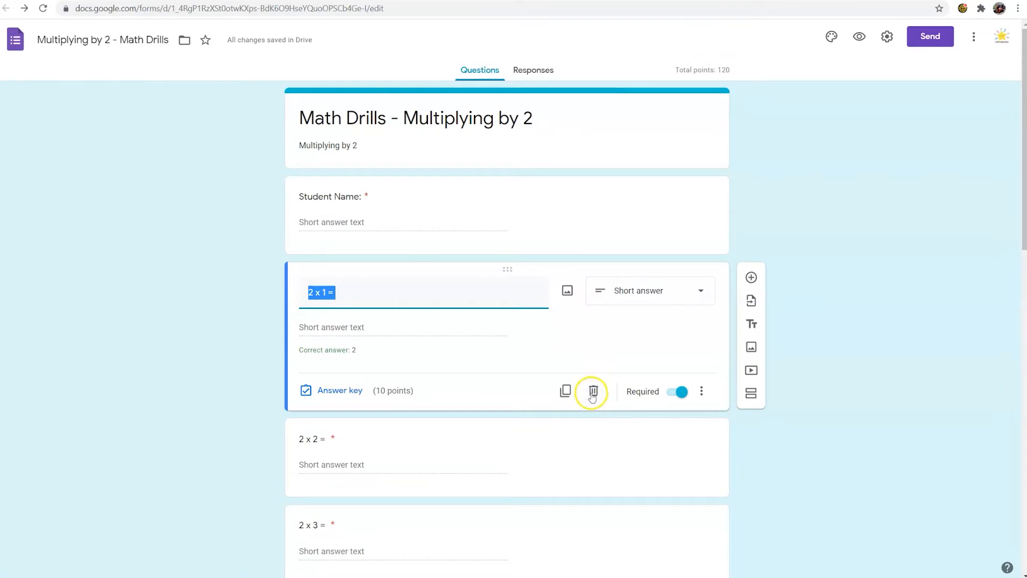
{"action": "left_click", "coordinate": [593, 391]}
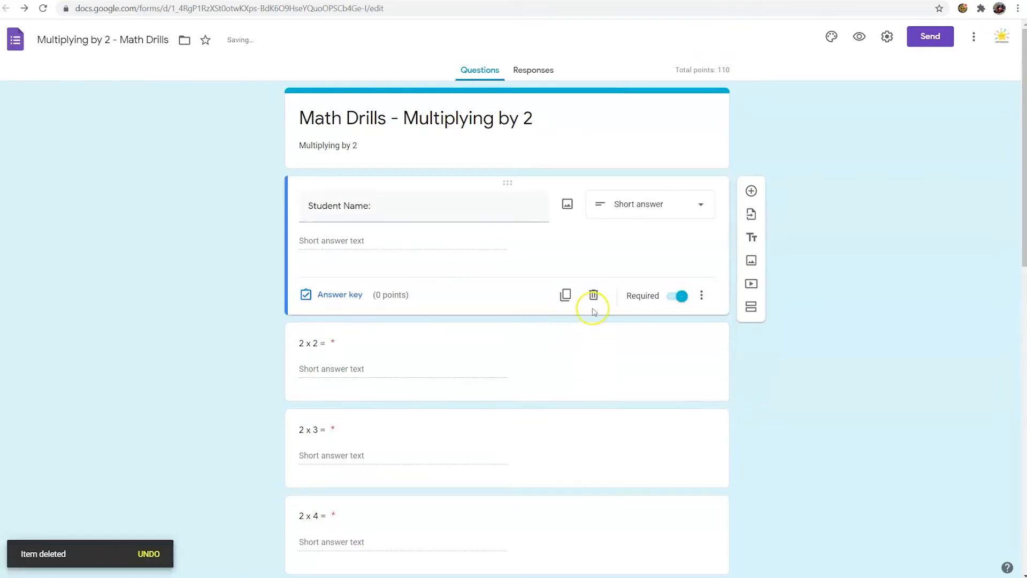
Step: Make the "2 x 2 =" question optional and set it back to required
{"action": "left_click", "coordinate": [558, 368]}
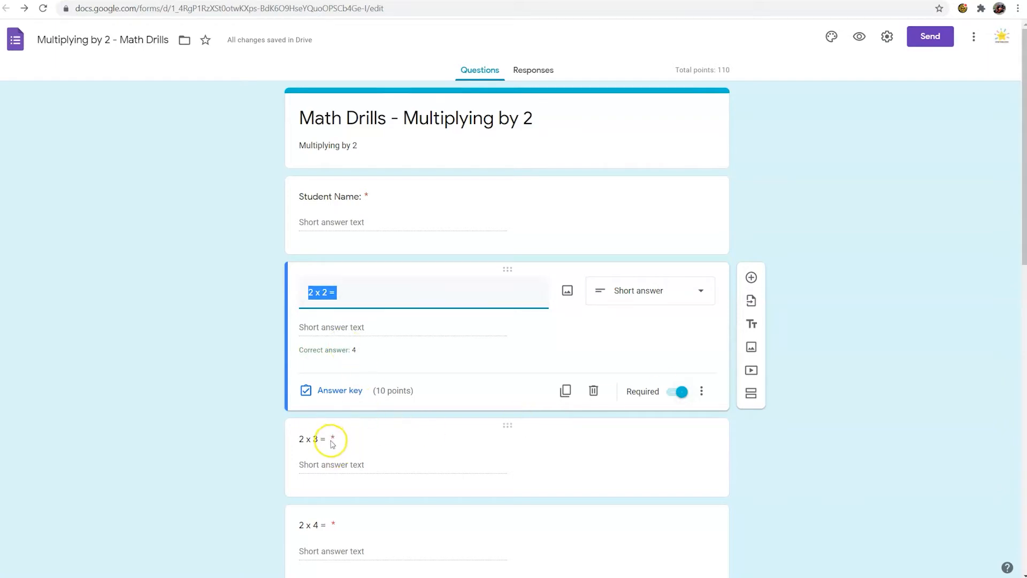
{"action": "left_click", "coordinate": [675, 392]}
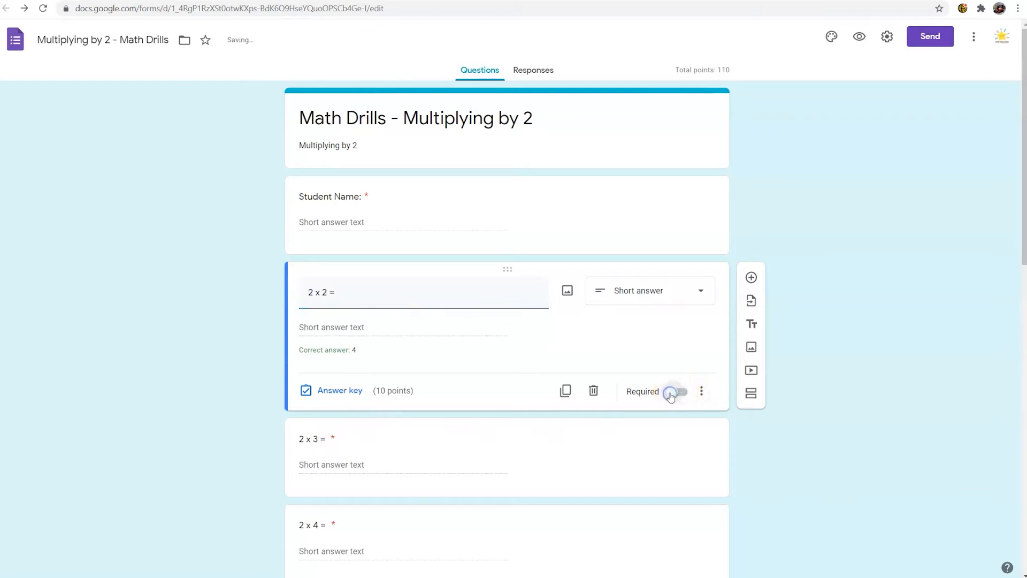
{"action": "left_click", "coordinate": [557, 447]}
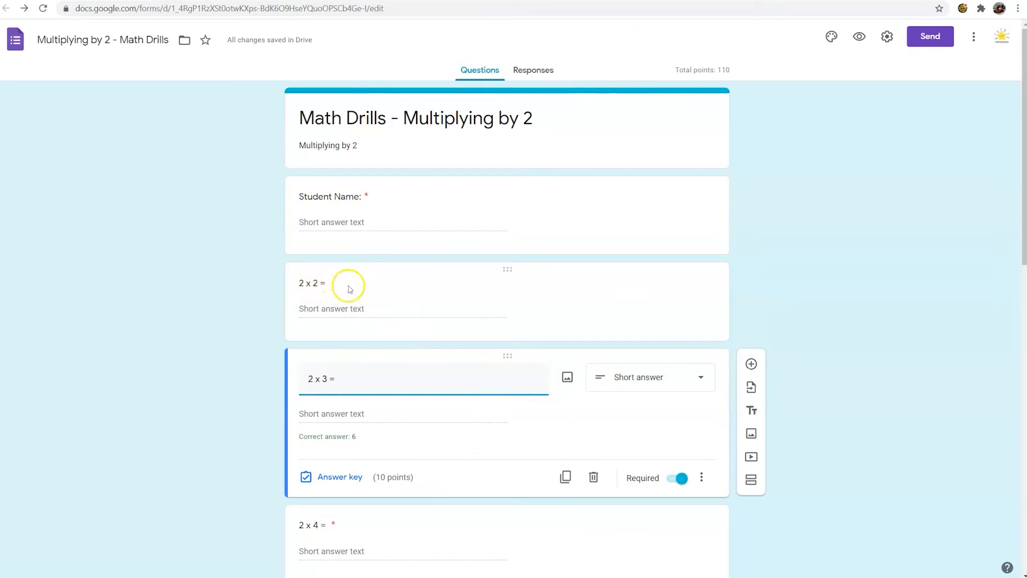
{"action": "left_click", "coordinate": [363, 308]}
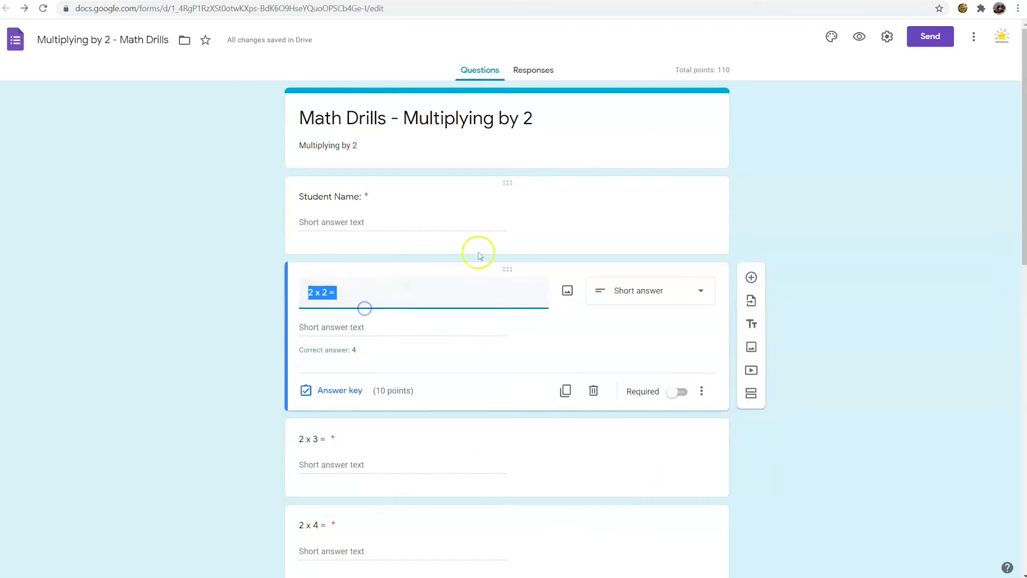
{"action": "left_click", "coordinate": [678, 391]}
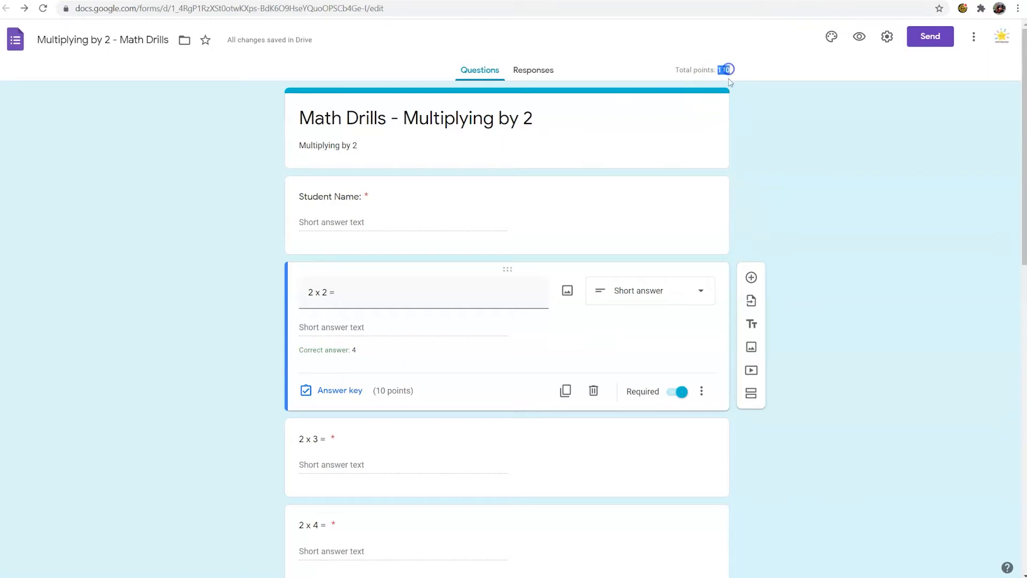
Step: Delete the "2 x 12 =" question at the end of the form and check the form's total points
{"action": "scroll", "coordinate": [669, 229], "scroll_direction": "down", "scroll_amount": 14}
{"action": "left_click", "coordinate": [456, 485]}
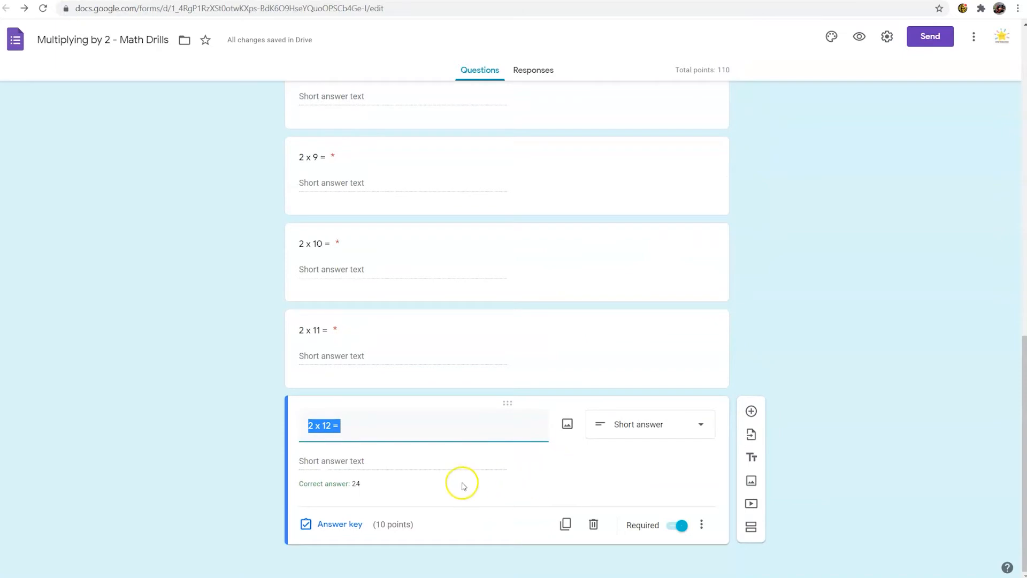
{"action": "left_click", "coordinate": [594, 525]}
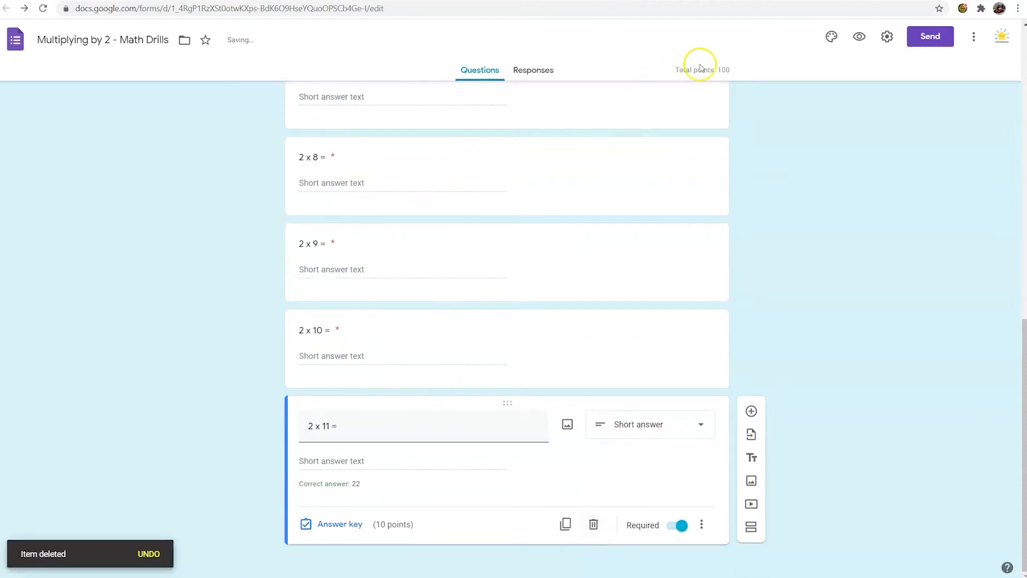
{"action": "left_click_drag", "start_coordinate": [676, 70], "coordinate": [726, 70]}
{"action": "left_click", "coordinate": [724, 70]}
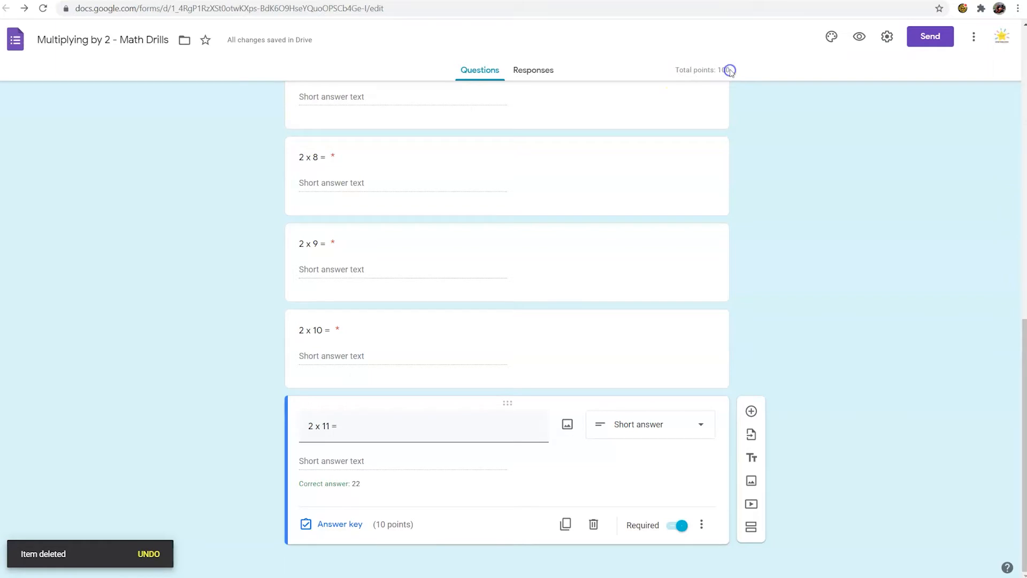
Step: View the form's responses page and return to the questions
{"action": "scroll", "coordinate": [522, 318], "scroll_direction": "up", "scroll_amount": 10}
{"action": "scroll", "coordinate": [524, 323], "scroll_direction": "up", "scroll_amount": 3}
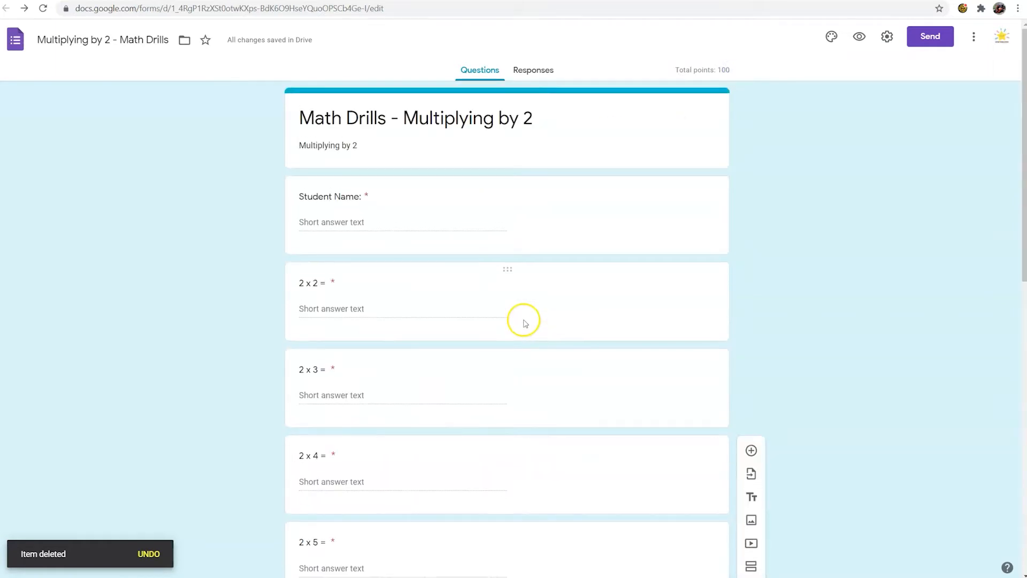
{"action": "left_click", "coordinate": [538, 70]}
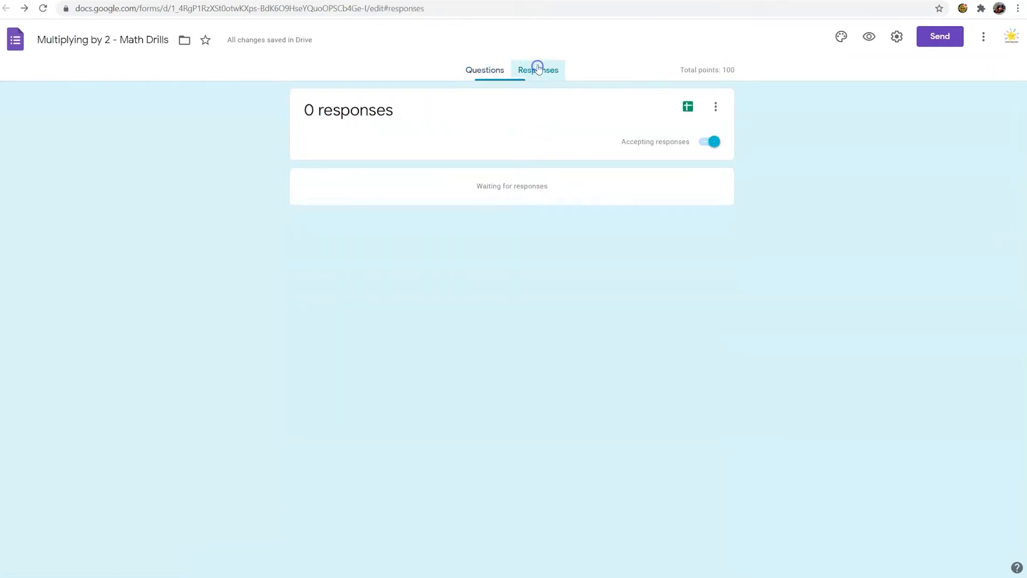
{"action": "left_click", "coordinate": [499, 68]}
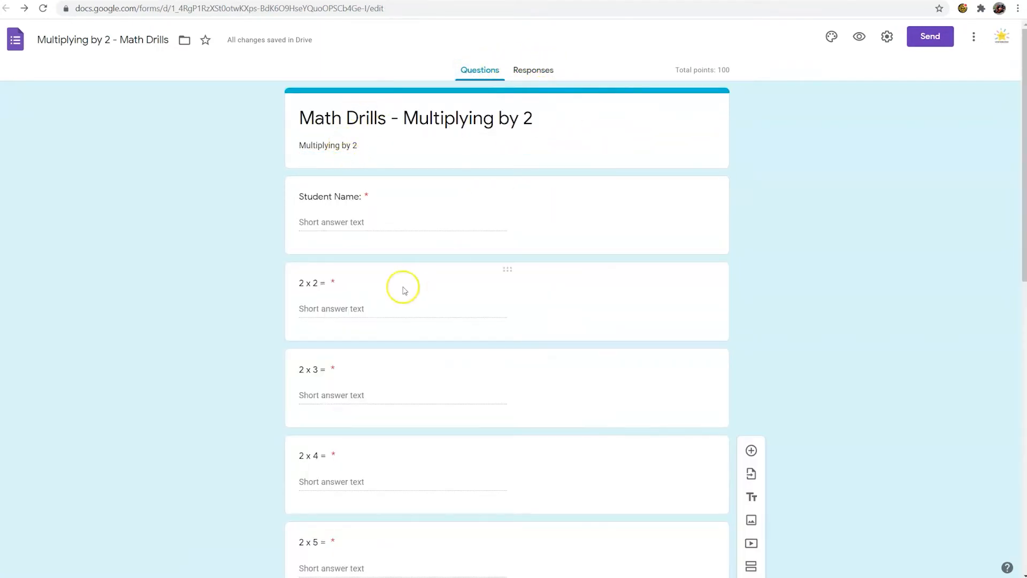
{"action": "left_click", "coordinate": [547, 75]}
{"action": "left_click", "coordinate": [476, 71]}
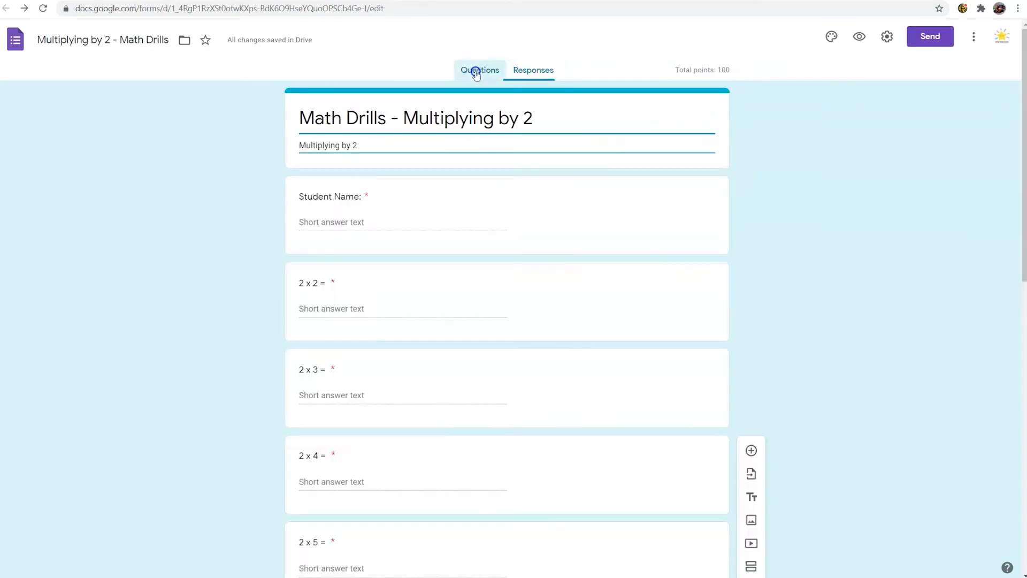
Step: Look at the options for making a copy of the form and cancel without copying
{"action": "left_click", "coordinate": [974, 40]}
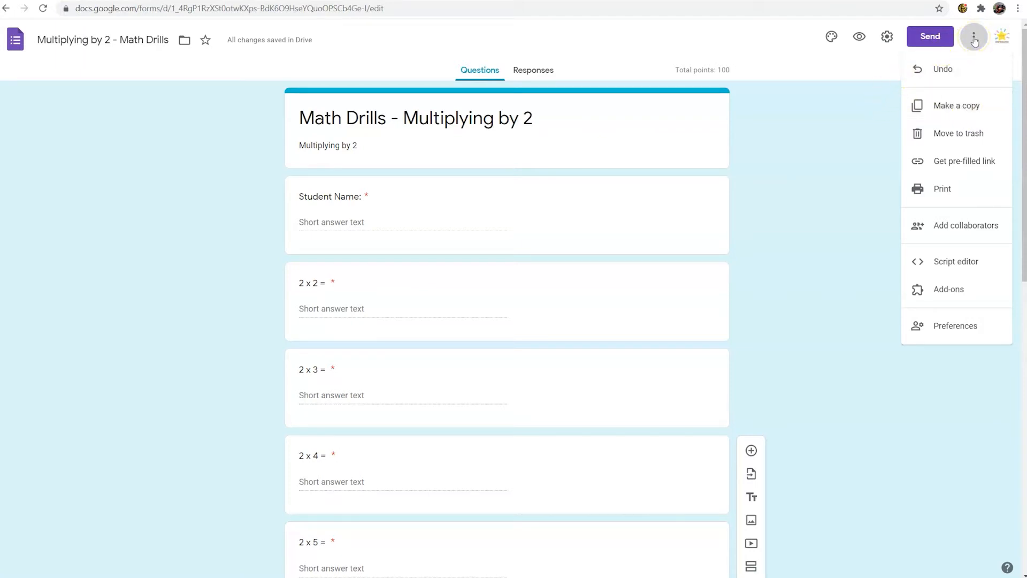
{"action": "left_click", "coordinate": [966, 106]}
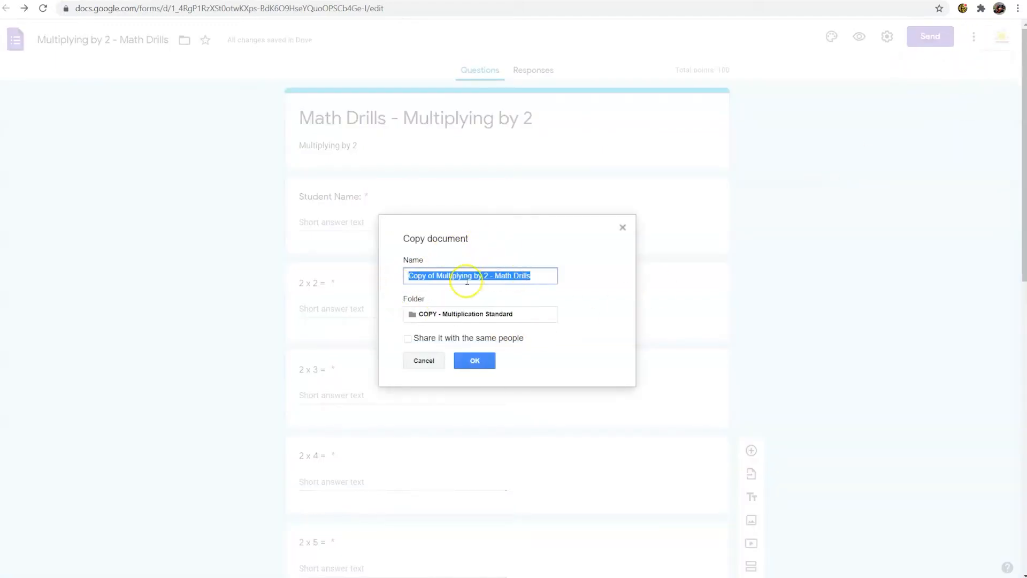
{"action": "left_click", "coordinate": [424, 361]}
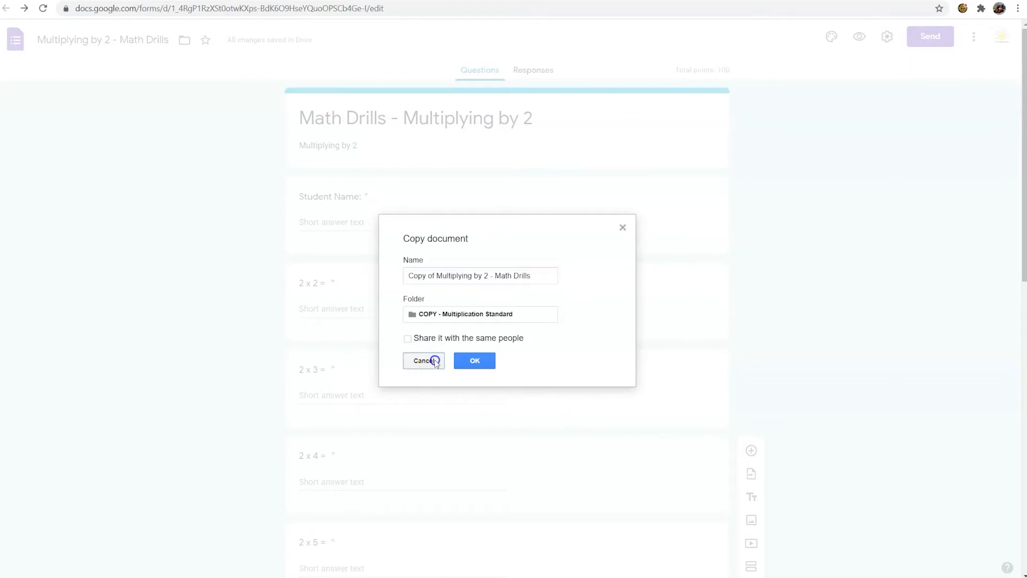
Step: Preview the printed version of the form through all its pages and cancel printing
{"action": "left_click", "coordinate": [974, 43]}
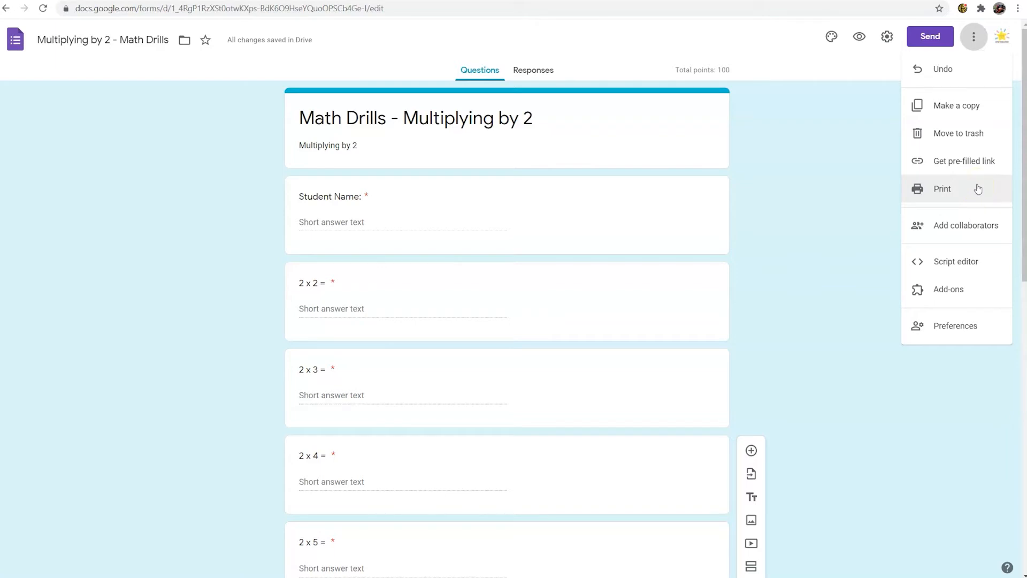
{"action": "left_click", "coordinate": [944, 189]}
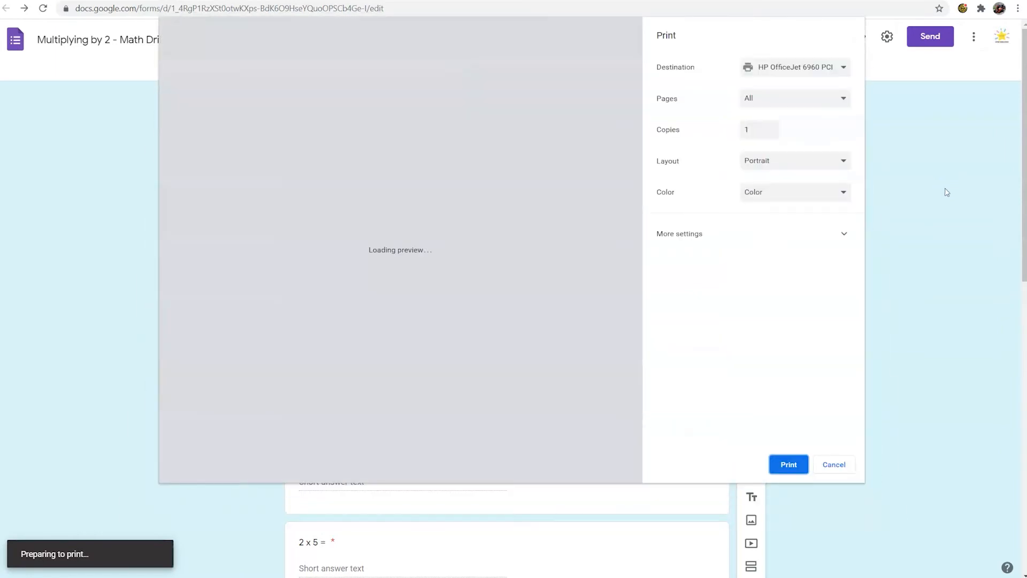
{"action": "scroll", "coordinate": [444, 169], "scroll_direction": "down", "scroll_amount": 6}
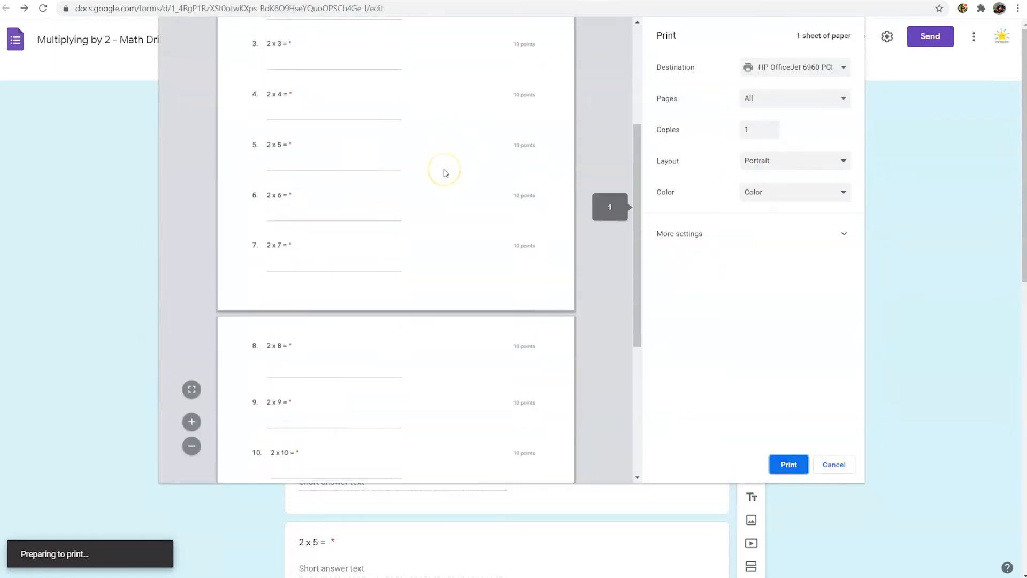
{"action": "scroll", "coordinate": [445, 172], "scroll_direction": "down", "scroll_amount": 2}
{"action": "scroll", "coordinate": [446, 172], "scroll_direction": "up", "scroll_amount": 8}
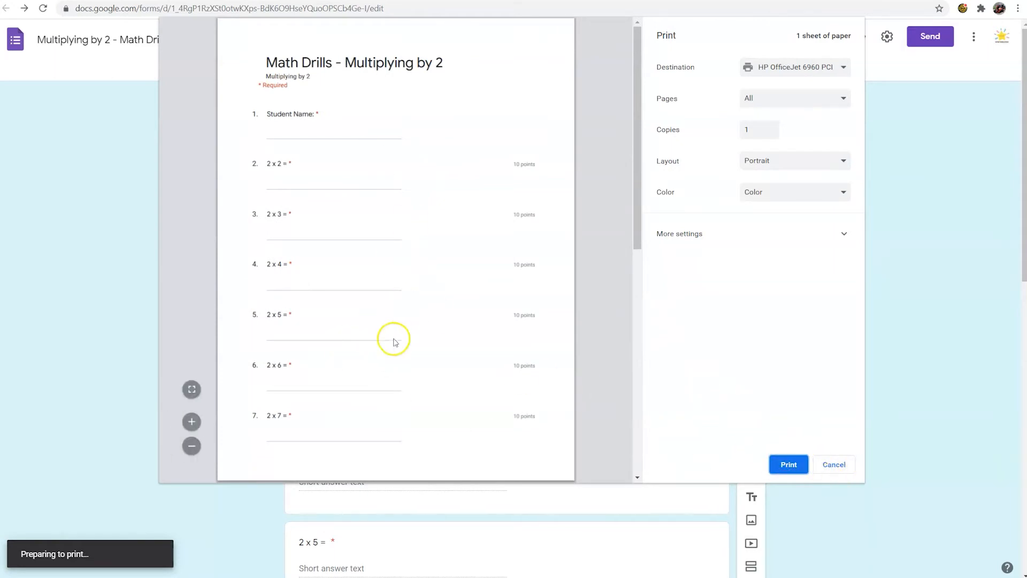
{"action": "left_click", "coordinate": [833, 464]}
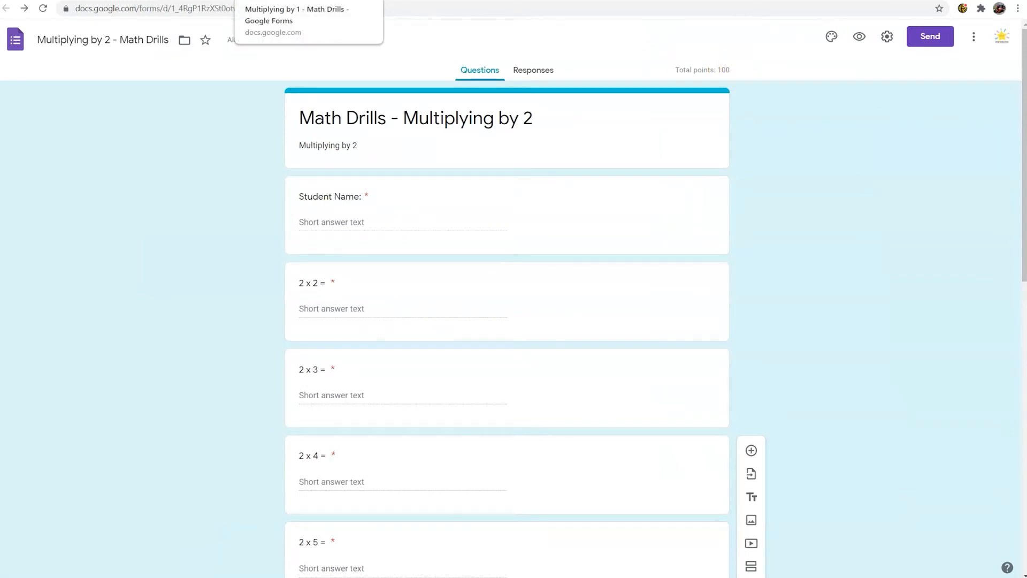
Step: Switch to the "Multiplying by 1 - Math Drills" form and review its email, link and embed HTML sending options
{"action": "left_click", "coordinate": [284, 0]}
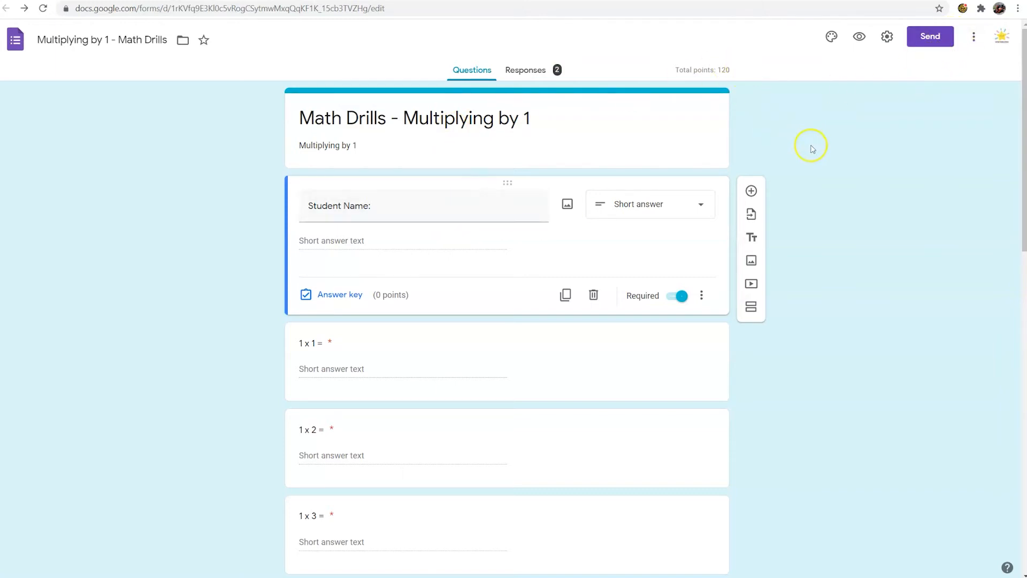
{"action": "left_click", "coordinate": [930, 37]}
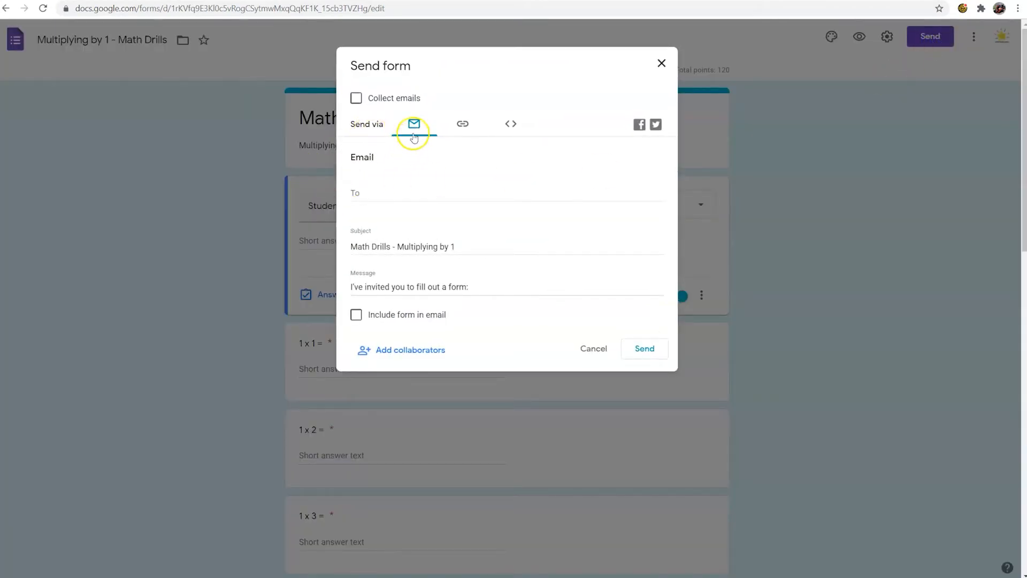
{"action": "left_click", "coordinate": [465, 127]}
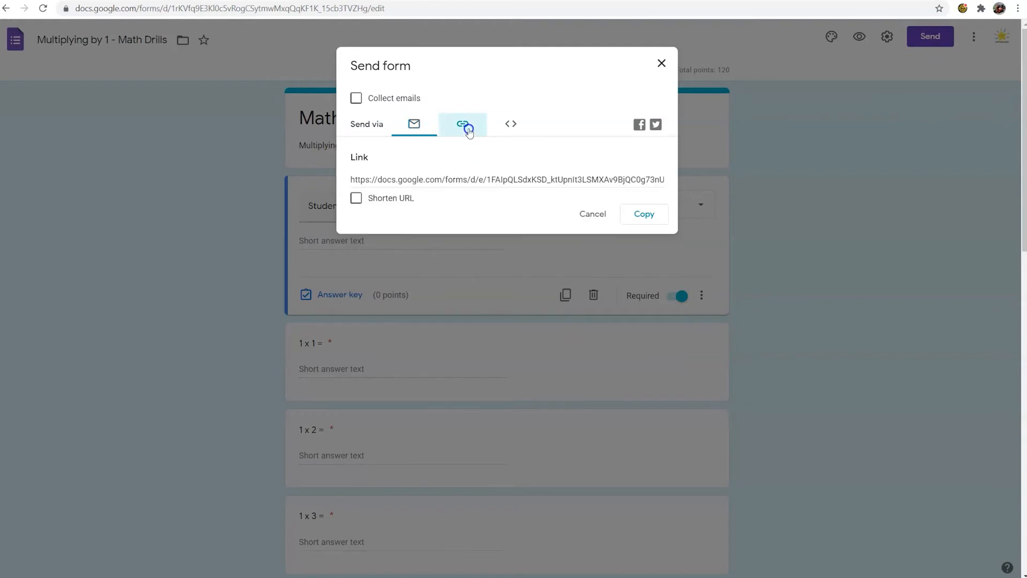
{"action": "left_click", "coordinate": [659, 214]}
{"action": "left_click", "coordinate": [518, 122]}
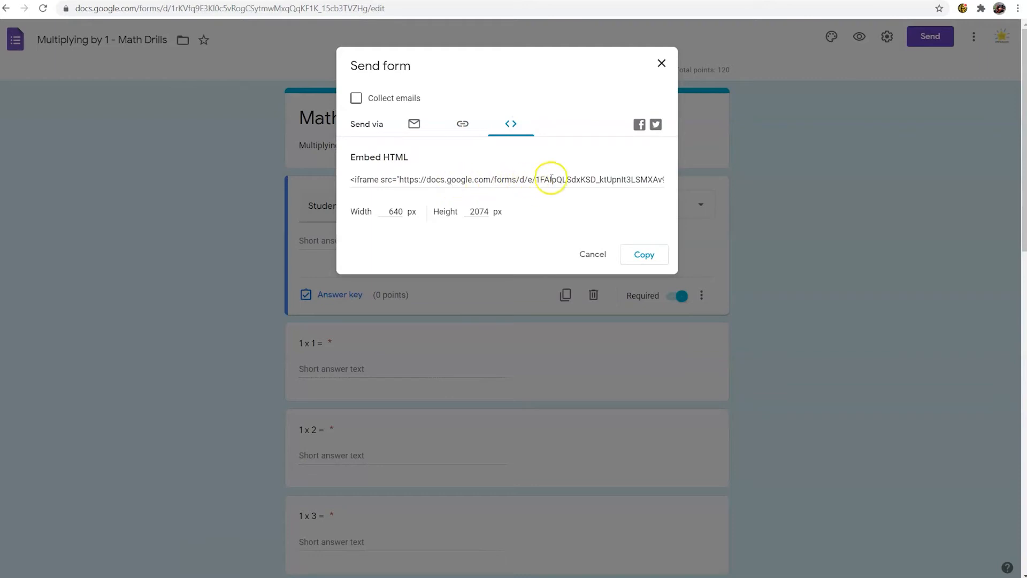
{"action": "left_click", "coordinate": [385, 181]}
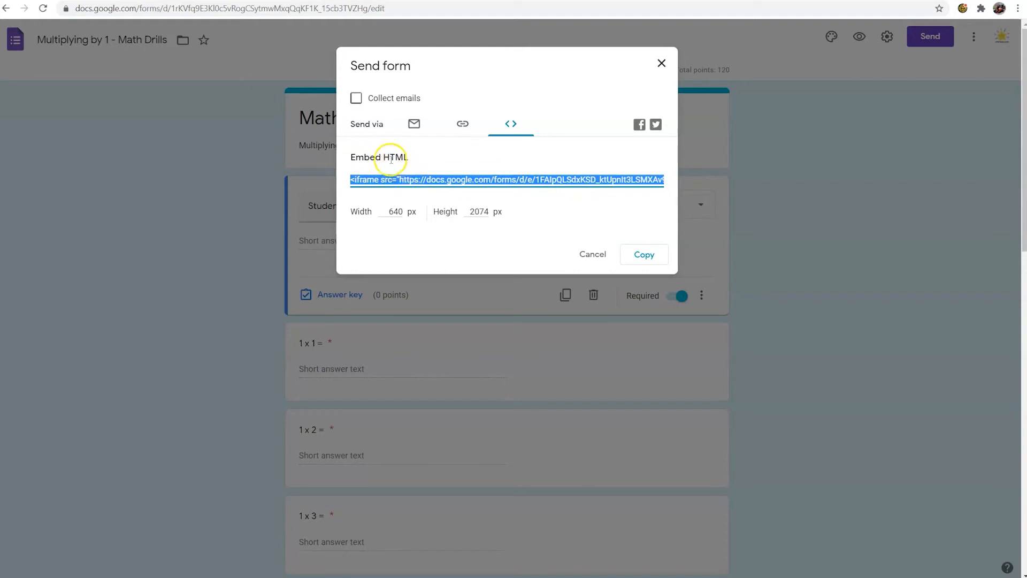
{"action": "left_click", "coordinate": [461, 124]}
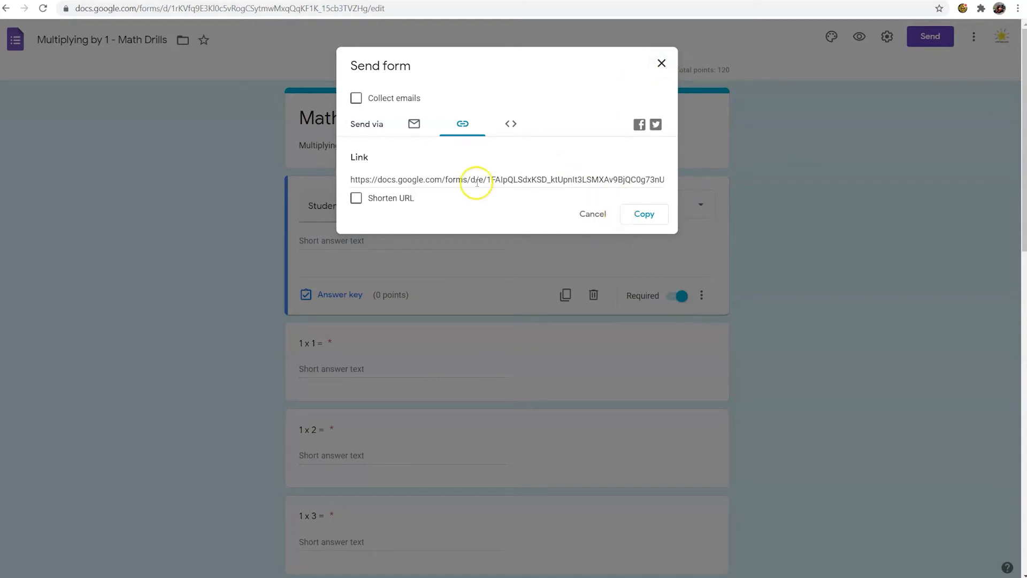
{"action": "left_click", "coordinate": [662, 63]}
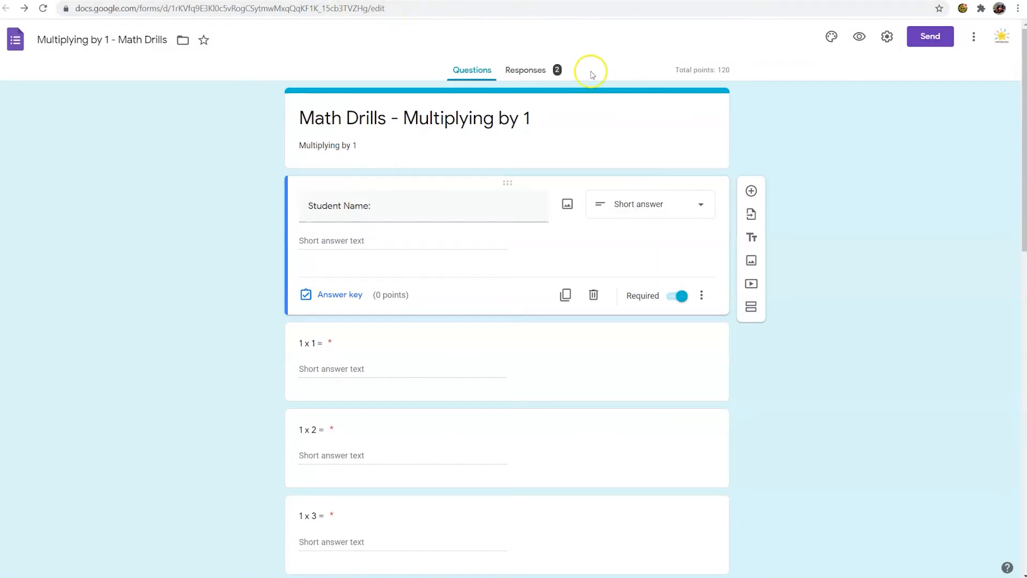
Step: Copy the "Multiplying by 1" form's full share link and open it in a new browser tab
{"action": "left_click", "coordinate": [929, 36]}
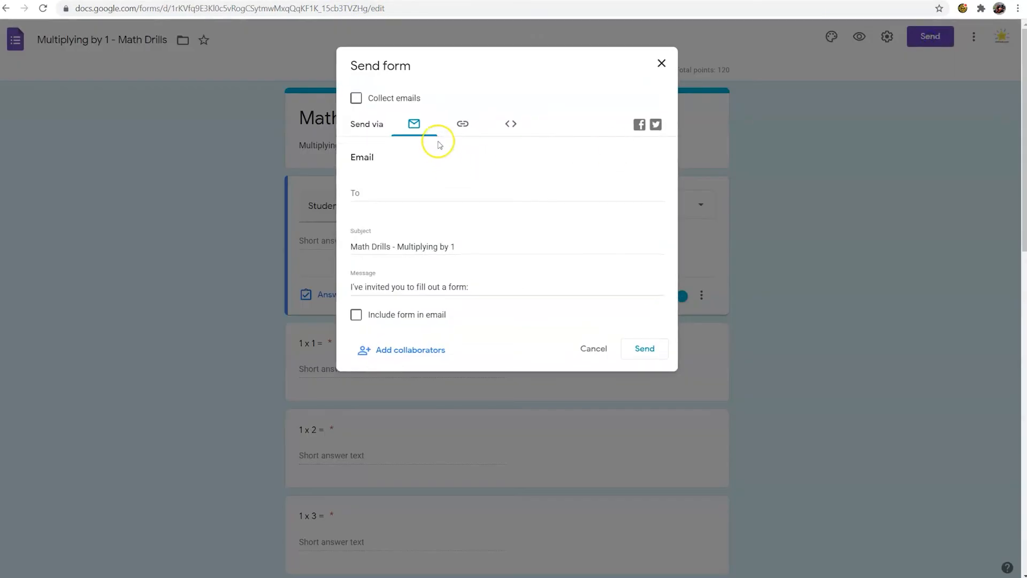
{"action": "left_click", "coordinate": [461, 123]}
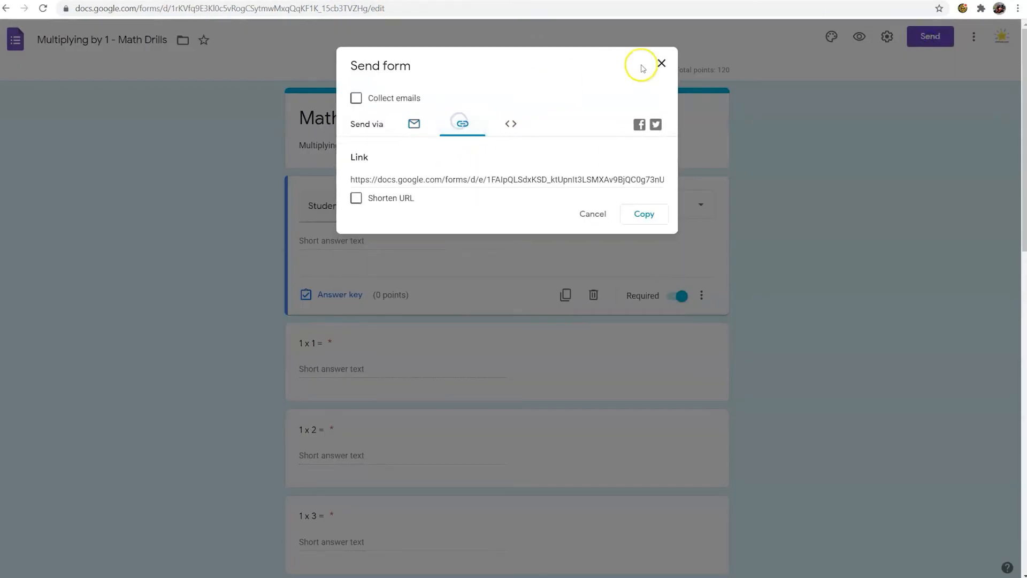
{"action": "left_click", "coordinate": [644, 213]}
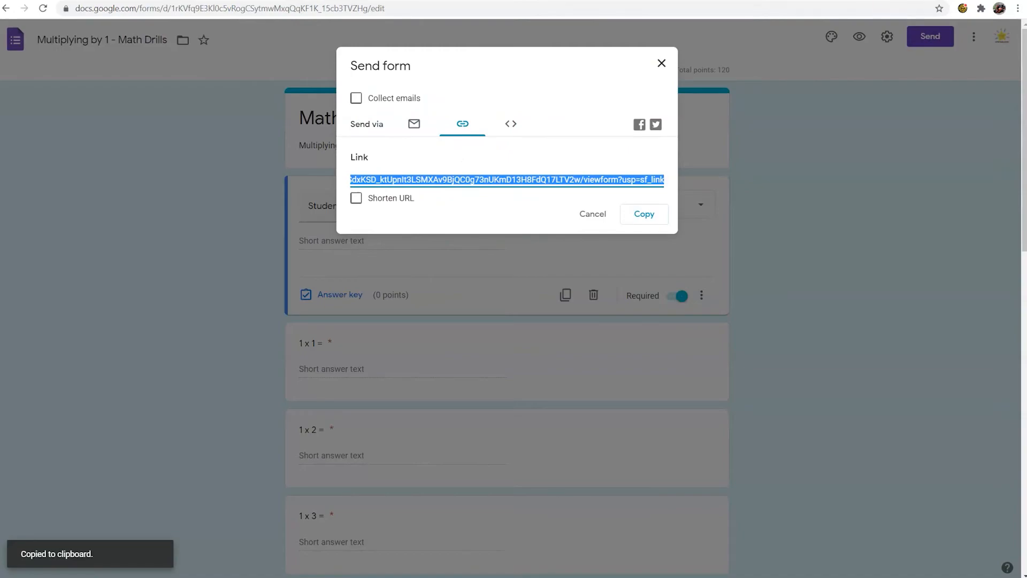
{"action": "key", "text": "ctrl+t"}
{"action": "right_click", "coordinate": [821, 11]}
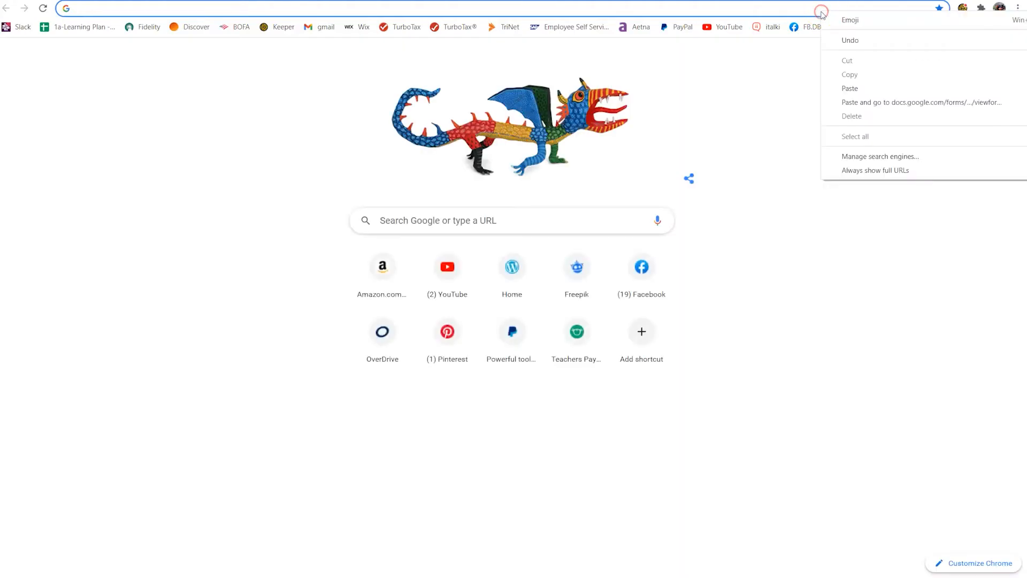
{"action": "left_click", "coordinate": [856, 88]}
{"action": "key", "text": "Return"}
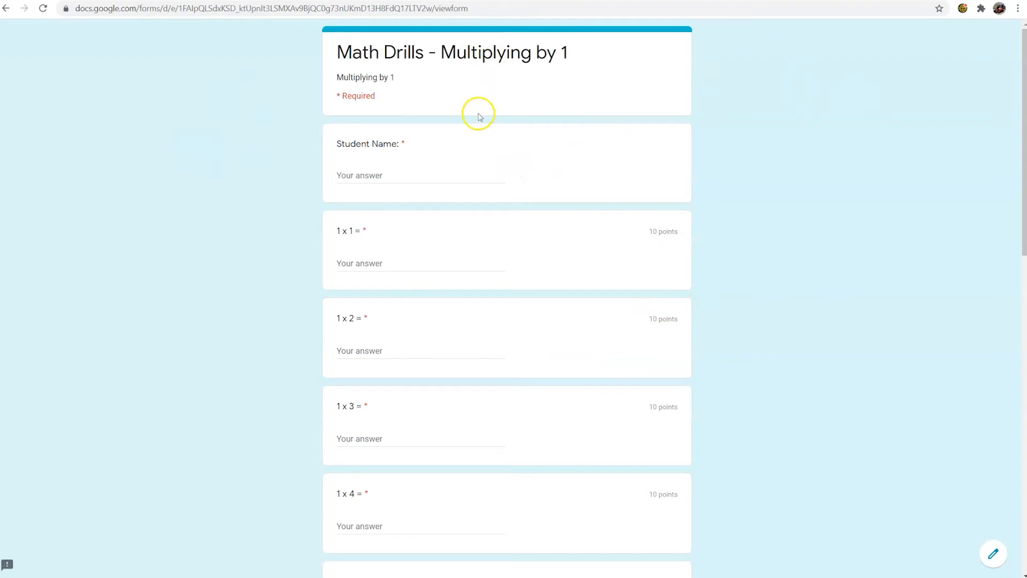
Step: Enter "Student A" as the student name and answer 1 x 1, 1 x 2 and 1 x 3 with 1, 2 and 34
{"action": "scroll", "coordinate": [465, 131], "scroll_direction": "down", "scroll_amount": 2}
{"action": "scroll", "coordinate": [457, 117], "scroll_direction": "up", "scroll_amount": 2}
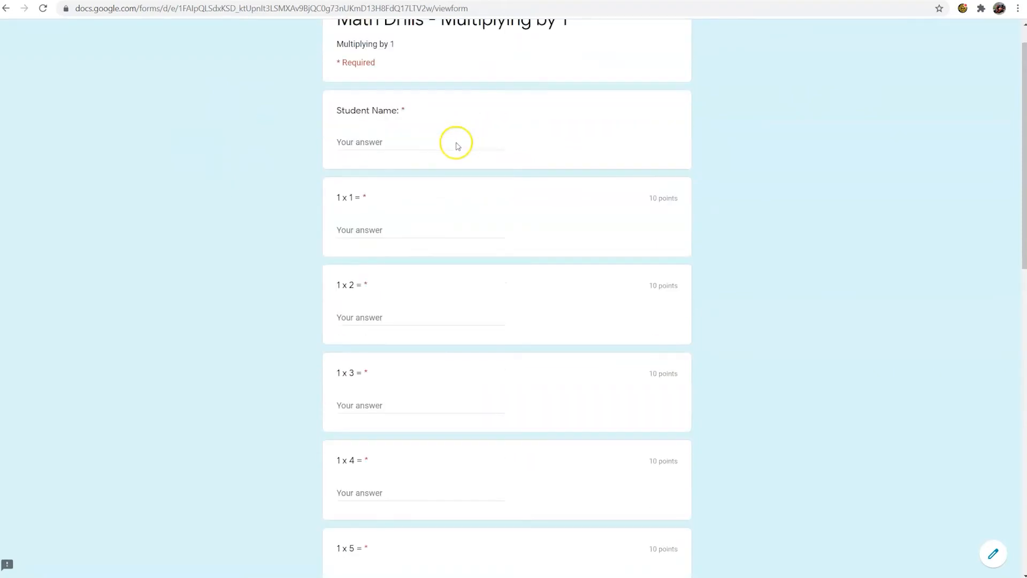
{"action": "left_click", "coordinate": [443, 176]}
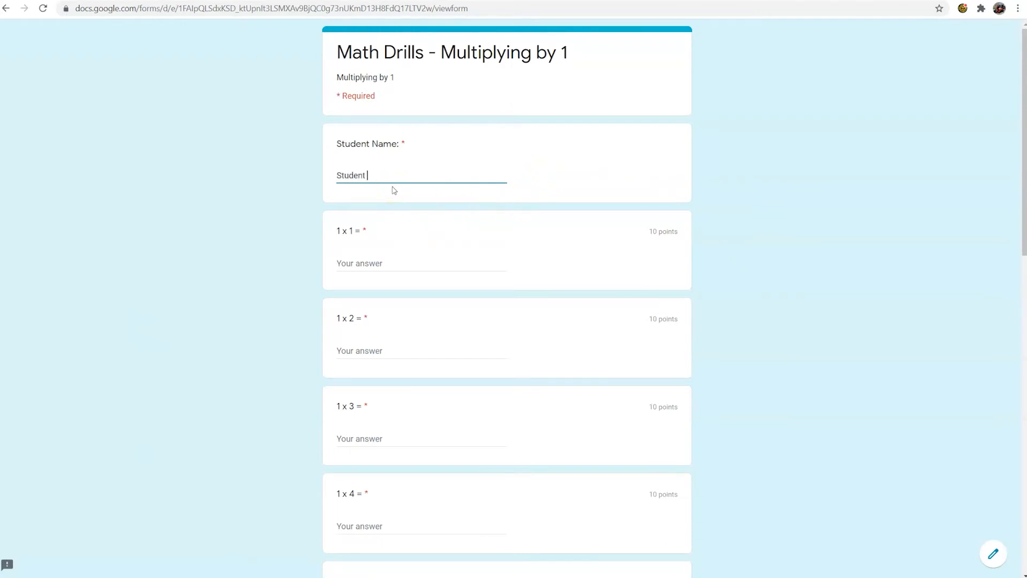
{"action": "left_click", "coordinate": [383, 262]}
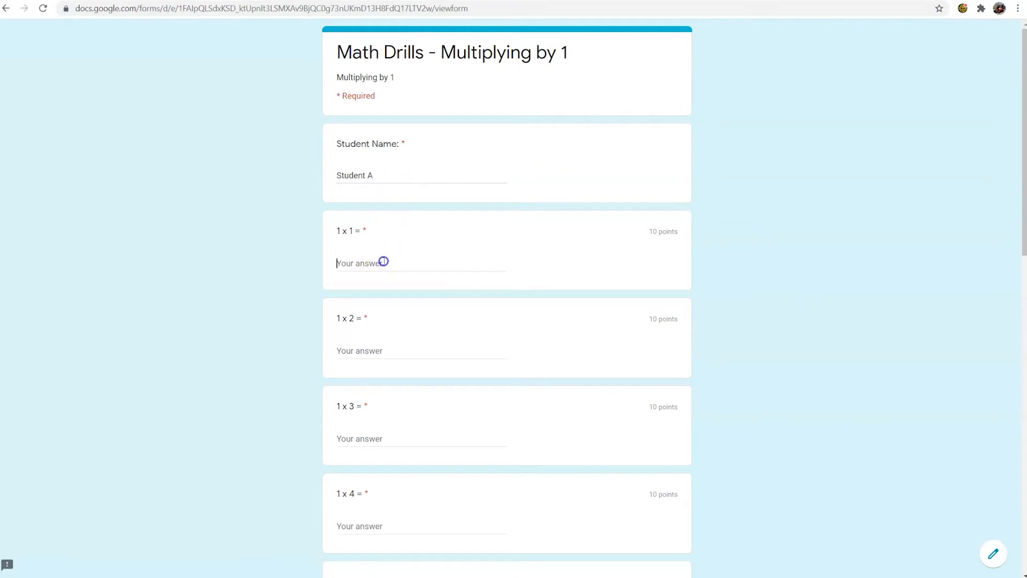
{"action": "type", "text": "1"}
{"action": "left_click", "coordinate": [410, 357]}
{"action": "type", "text": "2"}
{"action": "left_click", "coordinate": [403, 432]}
{"action": "scroll", "coordinate": [403, 431], "scroll_direction": "down", "scroll_amount": 1}
{"action": "type", "text": "34"}
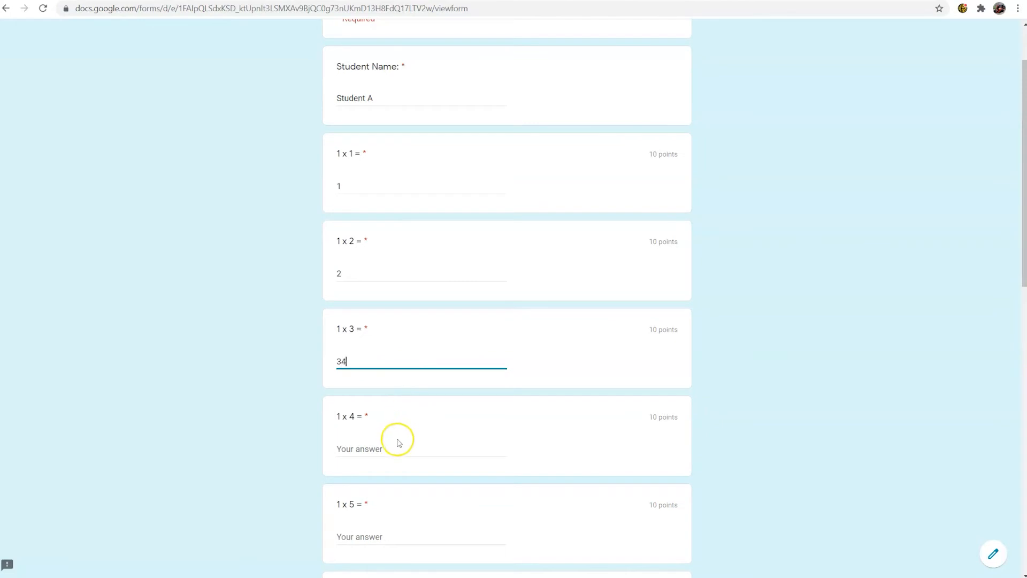
Step: Answer 1 x 4 with 57 and fill in 5, 6, 7 and 8 for the questions 1 x 5 through 1 x 8
{"action": "left_click", "coordinate": [361, 458]}
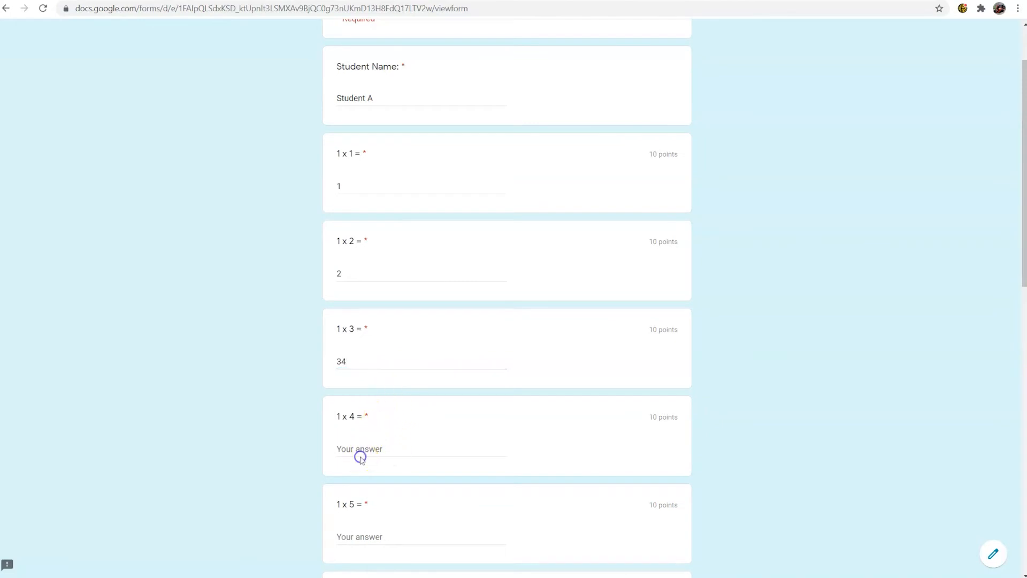
{"action": "left_click", "coordinate": [357, 451]}
{"action": "type", "text": "57"}
{"action": "scroll", "coordinate": [368, 452], "scroll_direction": "down", "scroll_amount": 3}
{"action": "left_click", "coordinate": [373, 383]}
{"action": "type", "text": "5"}
{"action": "left_click", "coordinate": [356, 469]}
{"action": "type", "text": "6"}
{"action": "scroll", "coordinate": [355, 473], "scroll_direction": "down", "scroll_amount": 2}
{"action": "left_click", "coordinate": [360, 481]}
{"action": "type", "text": "7"}
{"action": "left_click", "coordinate": [358, 566]}
{"action": "type", "text": "8"}
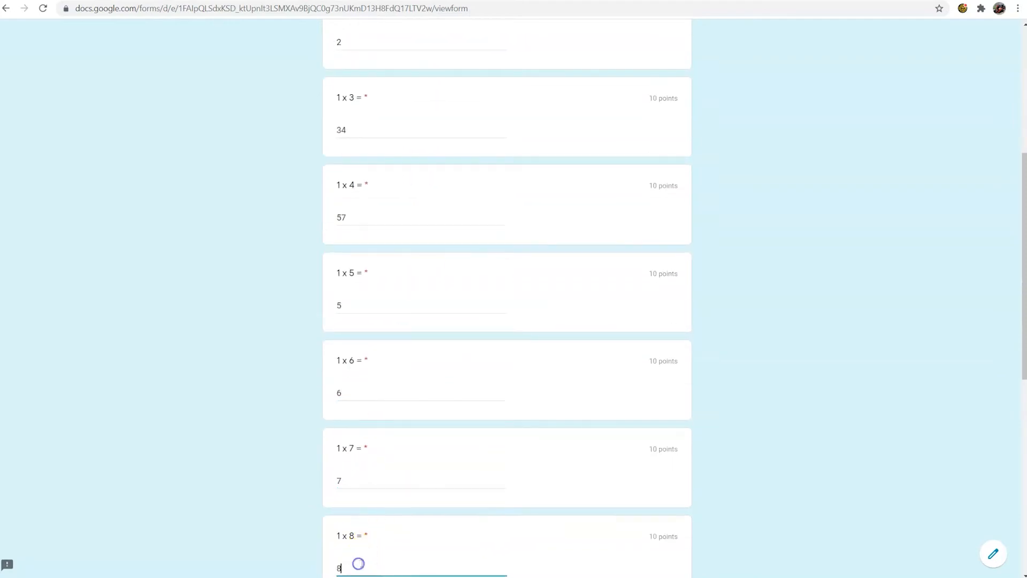
Step: Fill in 9, 10, 11 and 12 for the questions 1 x 9 through 1 x 12 and submit the form
{"action": "scroll", "coordinate": [383, 500], "scroll_direction": "down", "scroll_amount": 6}
{"action": "left_click", "coordinate": [399, 348]}
{"action": "type", "text": "9"}
{"action": "left_click", "coordinate": [418, 444]}
{"action": "type", "text": "10"}
{"action": "left_click", "coordinate": [407, 527]}
{"action": "type", "text": "11"}
{"action": "scroll", "coordinate": [412, 520], "scroll_direction": "down", "scroll_amount": 3}
{"action": "type", "text": "12"}
{"action": "left_click", "coordinate": [360, 492]}
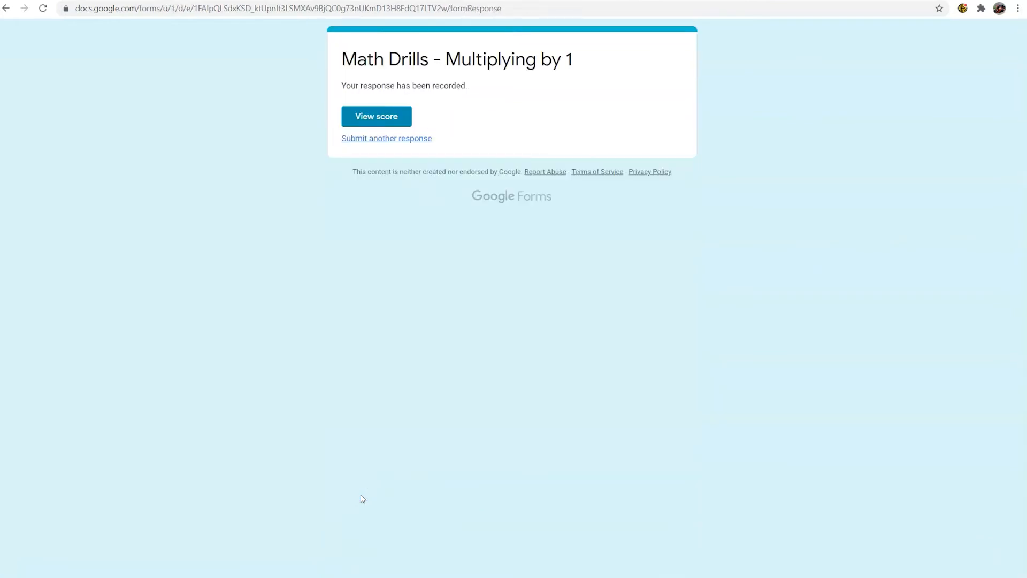
Step: View the score of the submitted response, review the marked answers and return to the submission confirmation page
{"action": "left_click", "coordinate": [389, 123]}
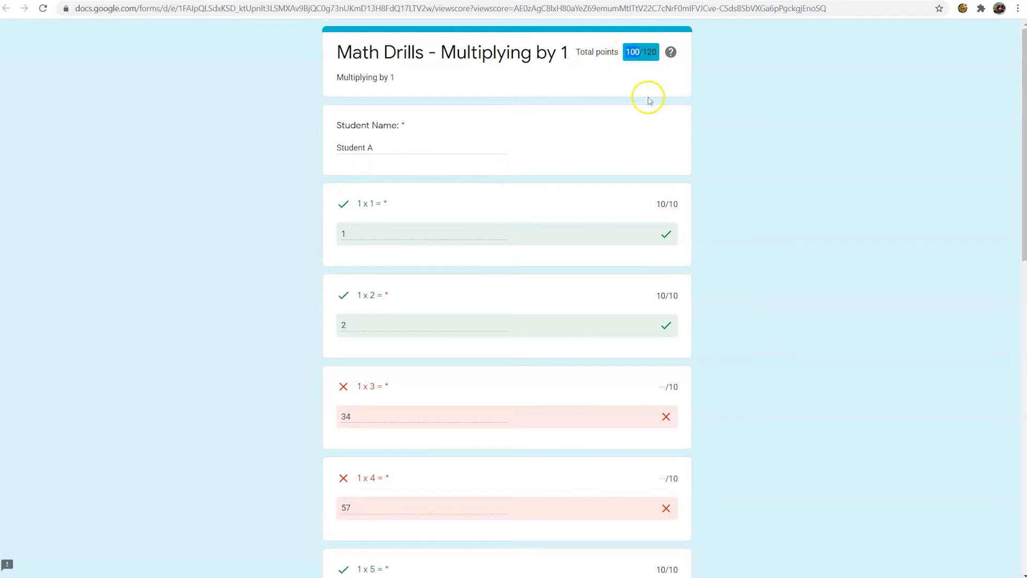
{"action": "scroll", "coordinate": [649, 99], "scroll_direction": "down", "scroll_amount": 4}
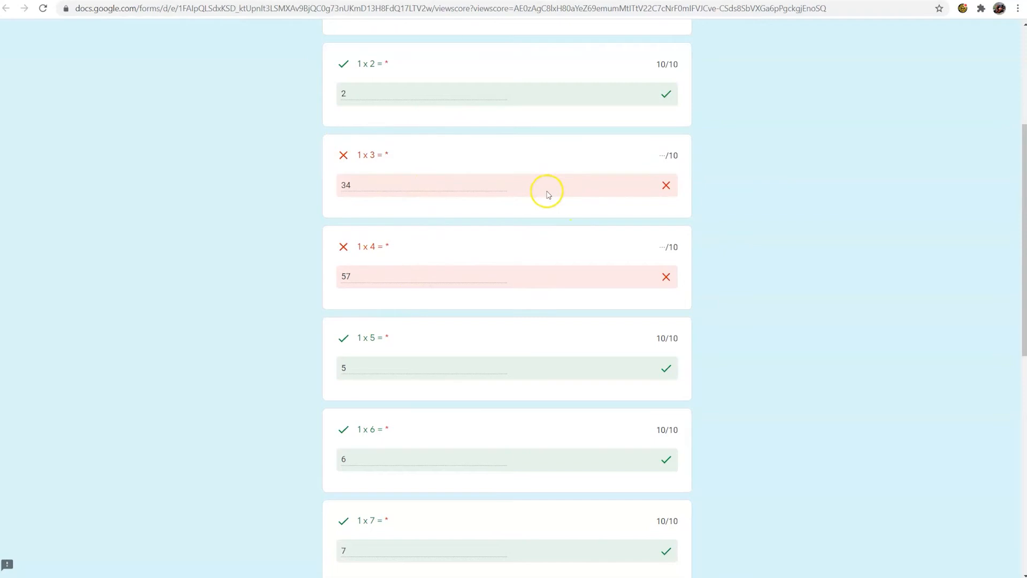
{"action": "scroll", "coordinate": [548, 194], "scroll_direction": "down", "scroll_amount": 9}
{"action": "scroll", "coordinate": [551, 187], "scroll_direction": "up", "scroll_amount": 9}
{"action": "scroll", "coordinate": [551, 187], "scroll_direction": "up", "scroll_amount": 2}
{"action": "left_click", "coordinate": [331, 294]}
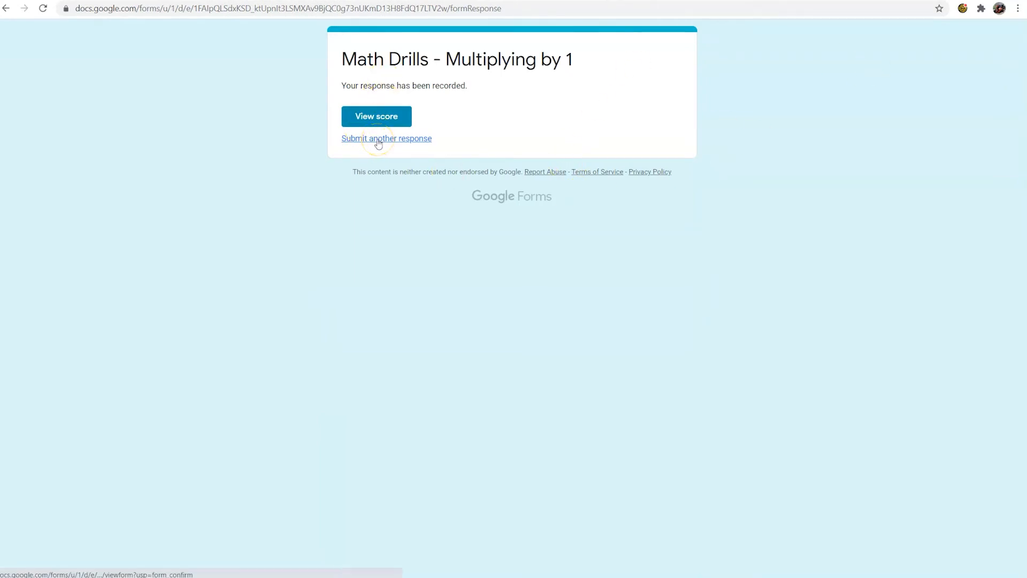
Step: Start another response and look over the blank student form
{"action": "left_click", "coordinate": [378, 140]}
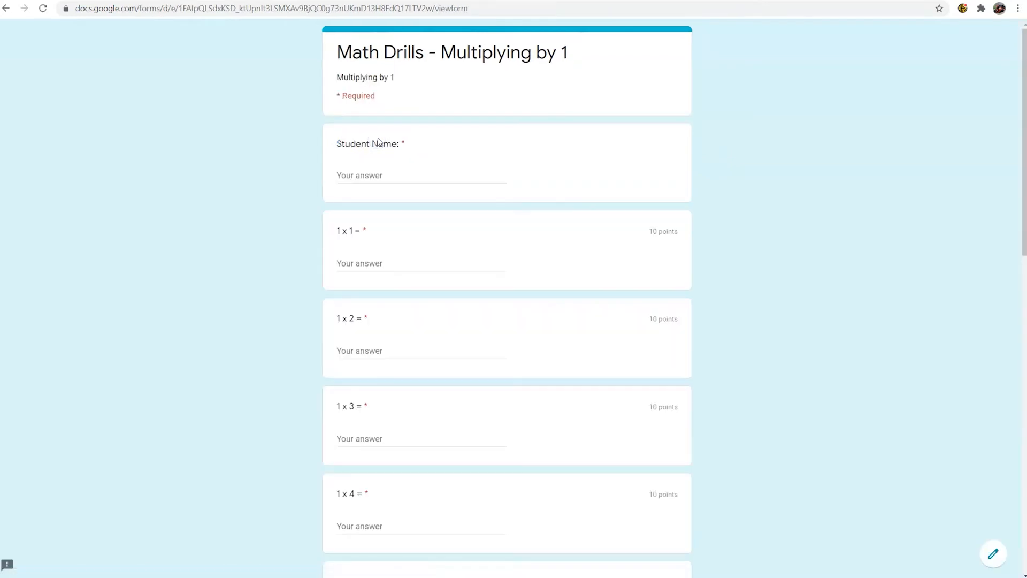
{"action": "scroll", "coordinate": [390, 482], "scroll_direction": "down", "scroll_amount": 8}
{"action": "scroll", "coordinate": [419, 362], "scroll_direction": "up", "scroll_amount": 6}
{"action": "scroll", "coordinate": [419, 361], "scroll_direction": "up", "scroll_amount": 3}
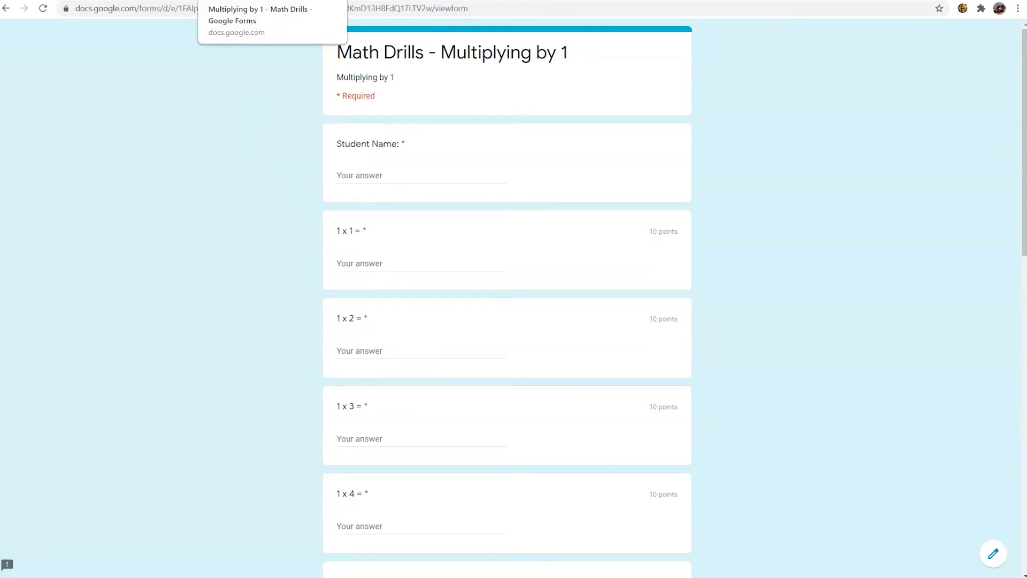
Step: Return to the "Multiplying by 1 - Math Drills" form editor, close the Send form dialog and open the responses
{"action": "left_click", "coordinate": [252, 0]}
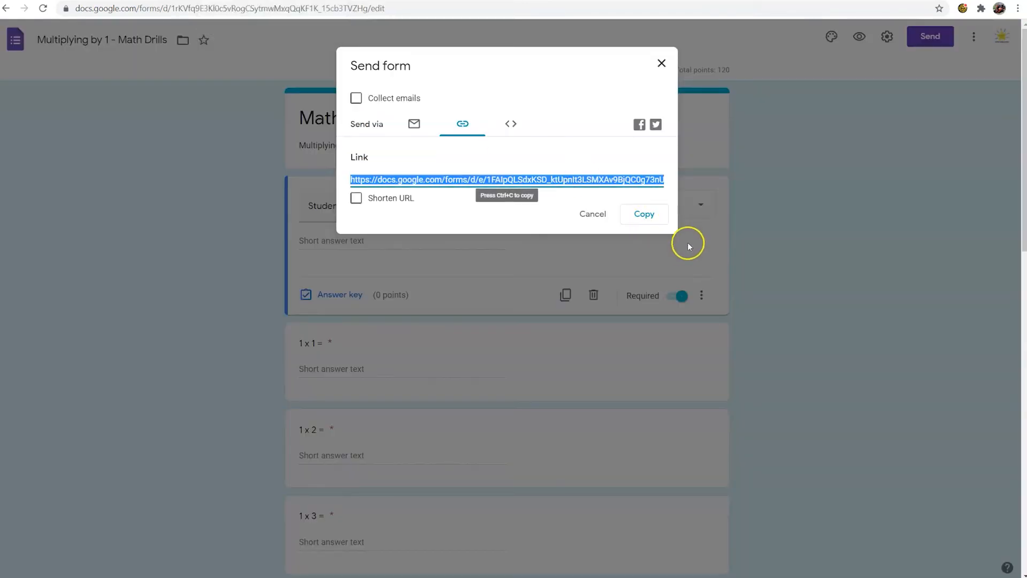
{"action": "left_click", "coordinate": [661, 63]}
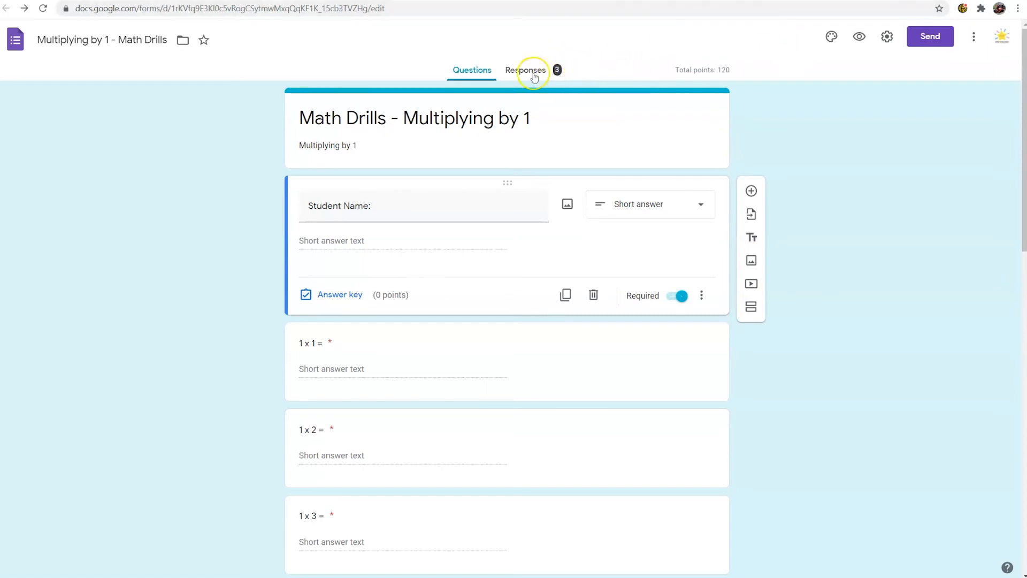
{"action": "left_click", "coordinate": [545, 69]}
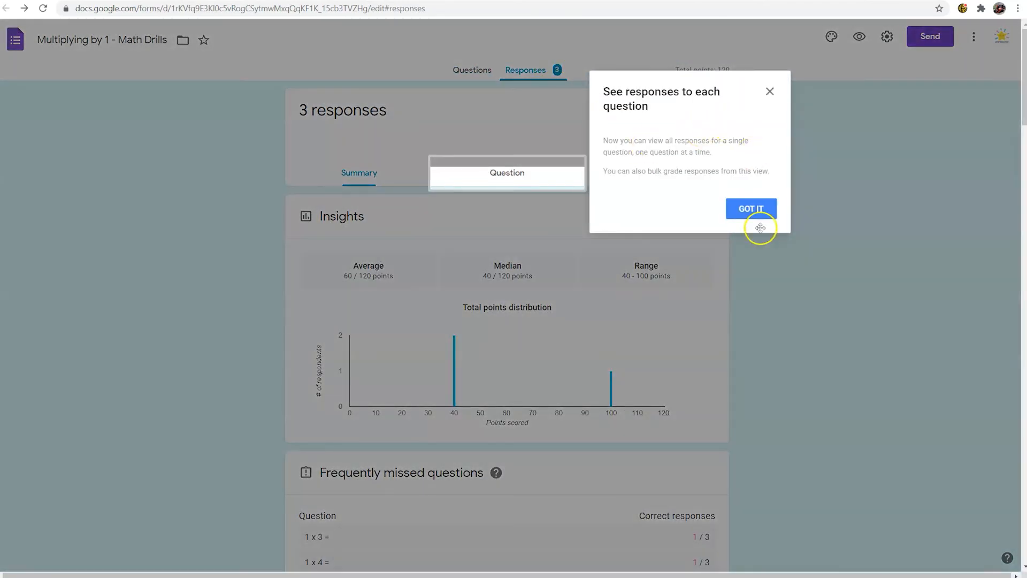
Step: Examine the responses summary, including the points distribution, frequently missed questions, student names and the per-question answers
{"action": "left_click", "coordinate": [757, 212]}
{"action": "scroll", "coordinate": [435, 167], "scroll_direction": "down", "scroll_amount": 9}
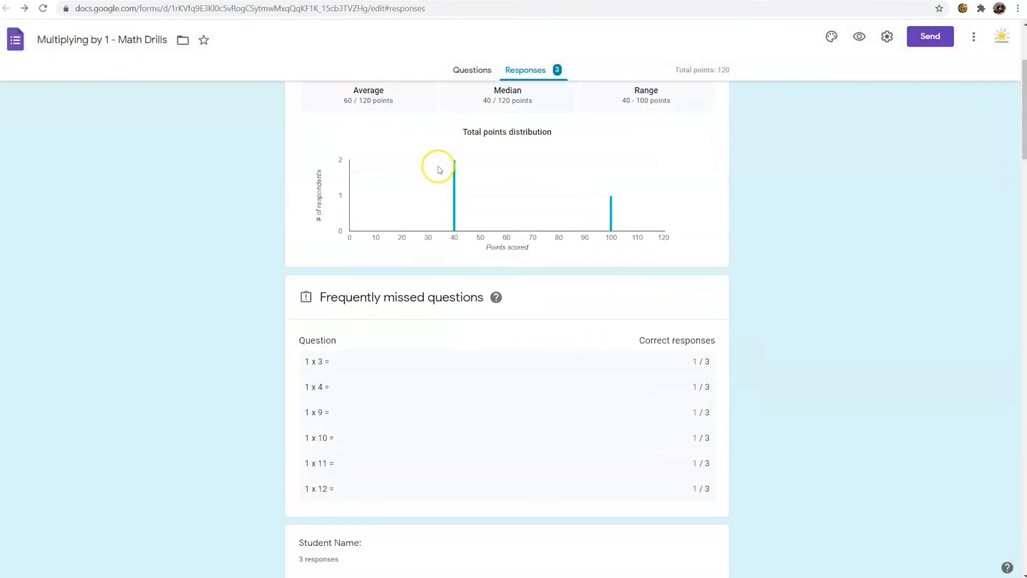
{"action": "scroll", "coordinate": [438, 168], "scroll_direction": "down", "scroll_amount": 6}
{"action": "scroll", "coordinate": [438, 167], "scroll_direction": "up", "scroll_amount": 7}
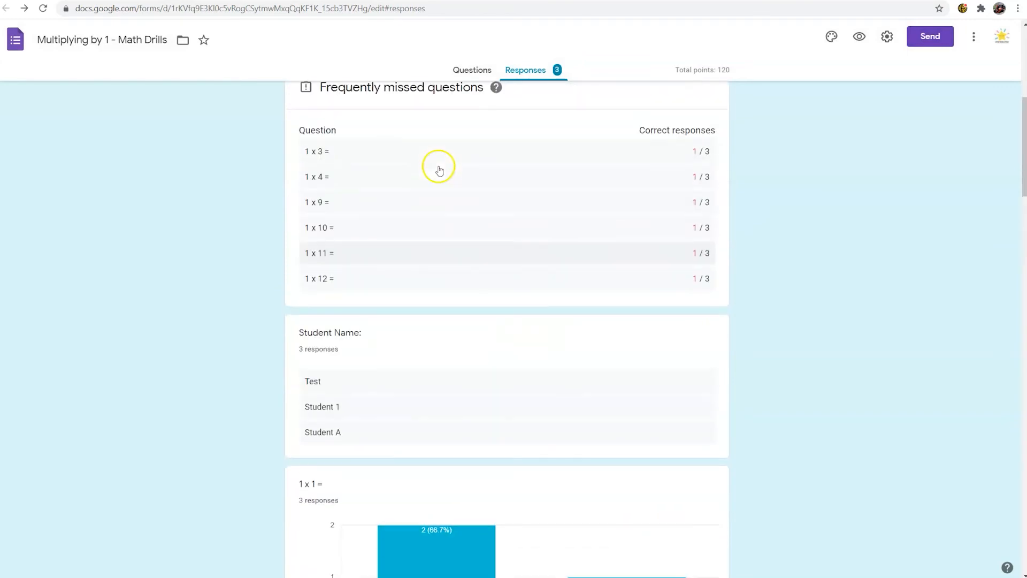
{"action": "scroll", "coordinate": [428, 230], "scroll_direction": "down", "scroll_amount": 3}
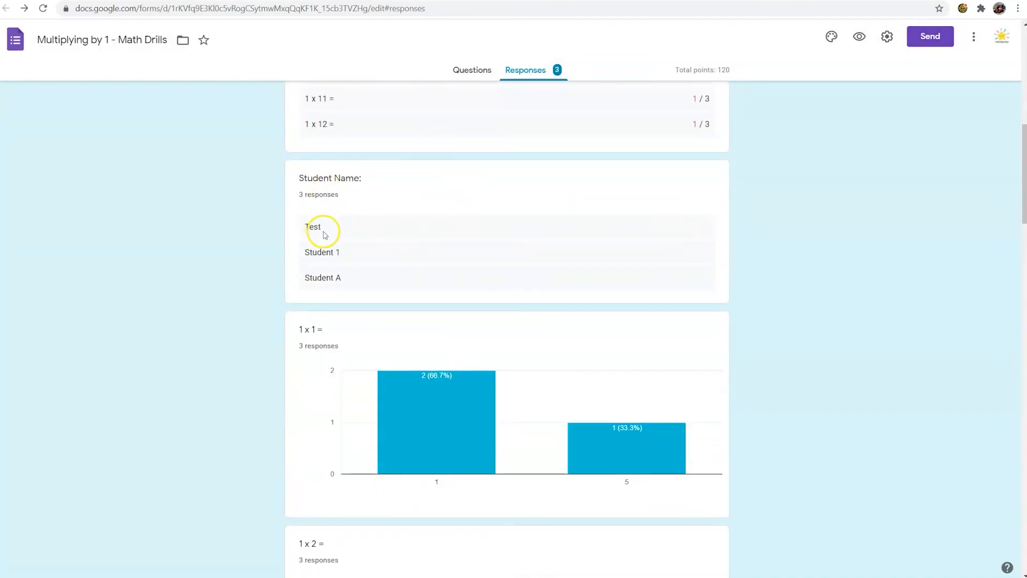
{"action": "scroll", "coordinate": [393, 271], "scroll_direction": "down", "scroll_amount": 7}
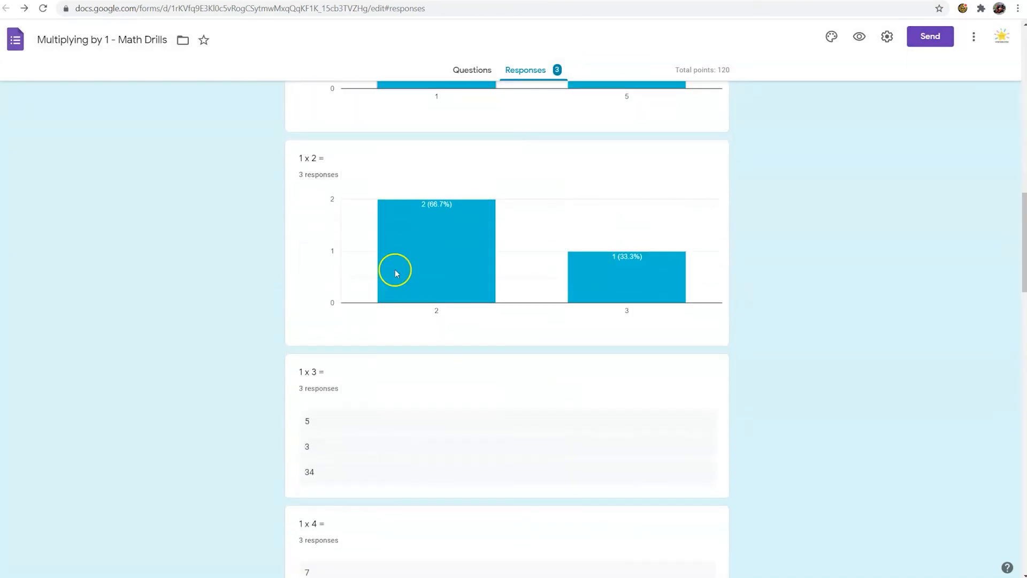
{"action": "scroll", "coordinate": [397, 270], "scroll_direction": "down", "scroll_amount": 10}
{"action": "scroll", "coordinate": [403, 291], "scroll_direction": "up", "scroll_amount": 9}
{"action": "scroll", "coordinate": [405, 291], "scroll_direction": "up", "scroll_amount": 12}
Step: Review the responses by question, starting with the student names and moving on to the 1 x 1 question
{"action": "left_click", "coordinate": [517, 176]}
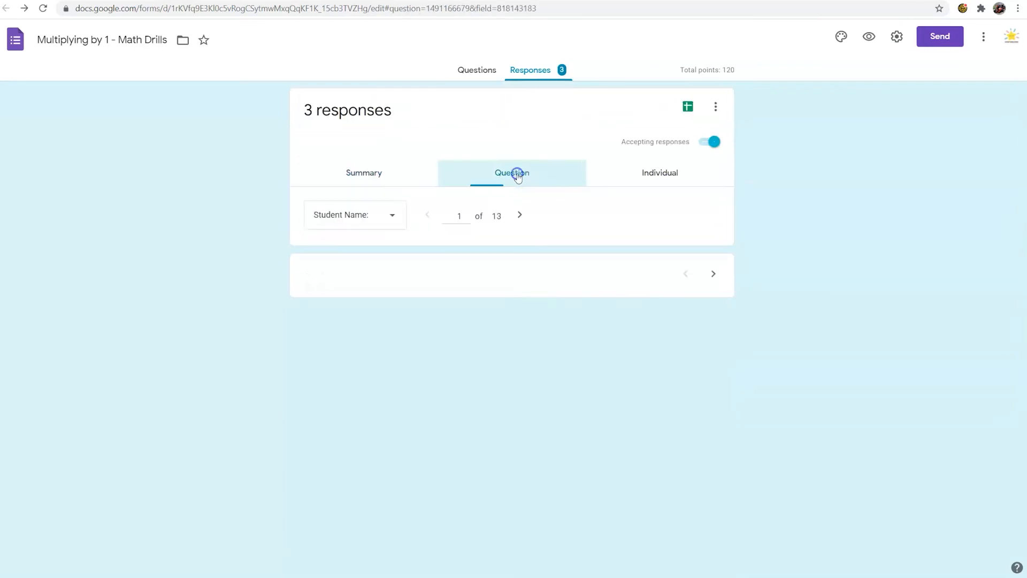
{"action": "scroll", "coordinate": [337, 332], "scroll_direction": "down", "scroll_amount": 3}
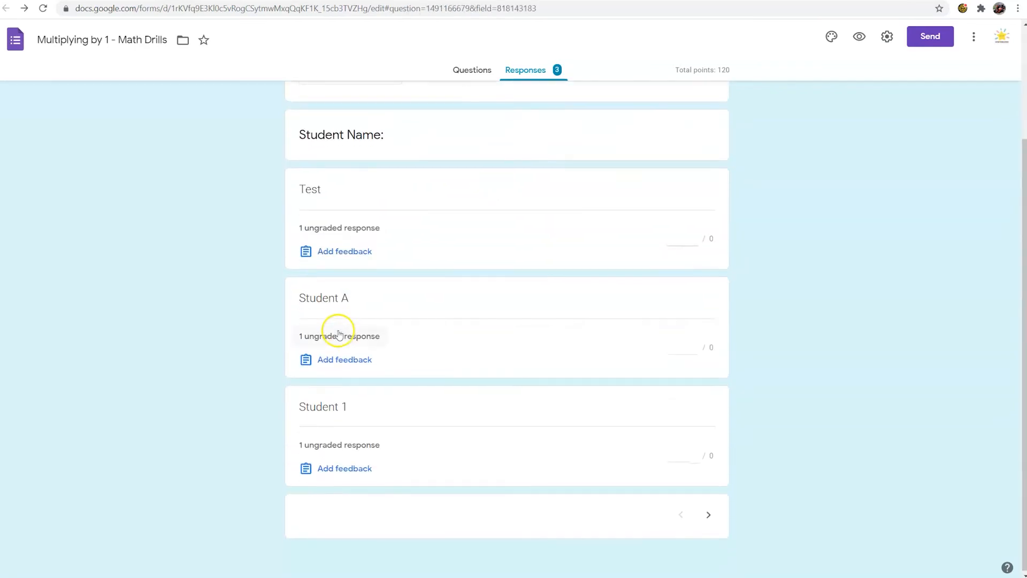
{"action": "scroll", "coordinate": [338, 334], "scroll_direction": "up", "scroll_amount": 3}
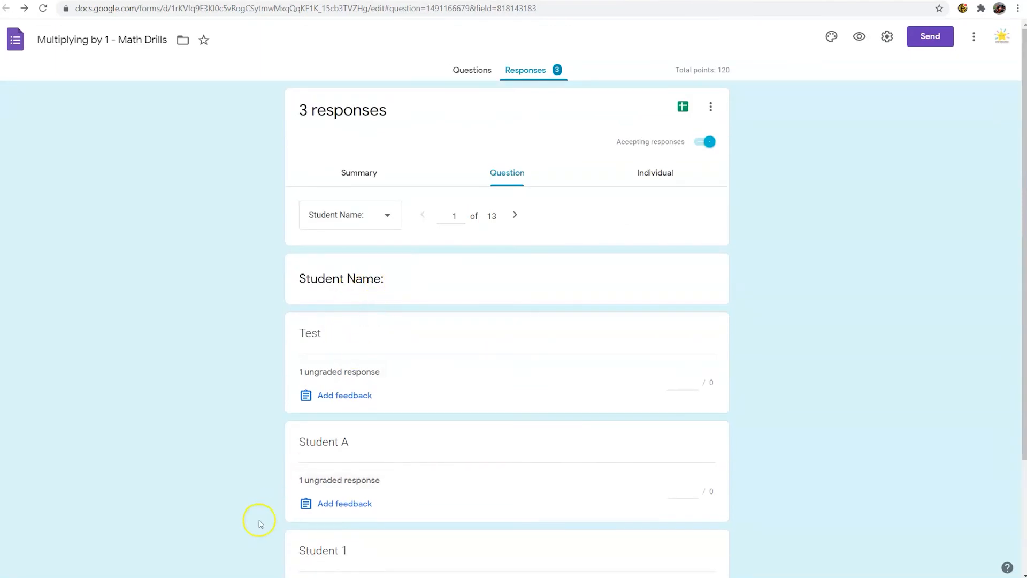
{"action": "scroll", "coordinate": [356, 438], "scroll_direction": "down", "scroll_amount": 2}
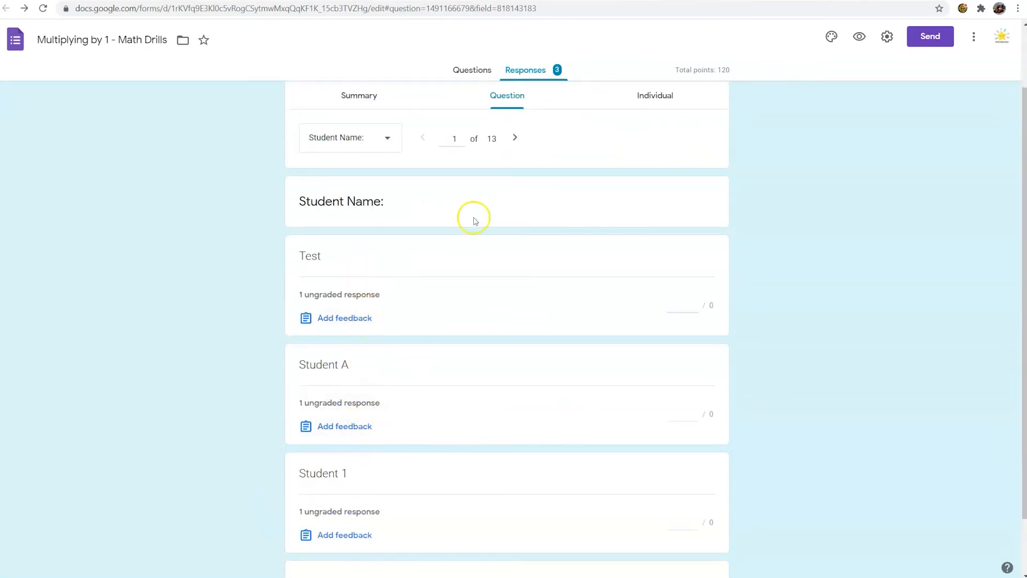
{"action": "left_click", "coordinate": [515, 137]}
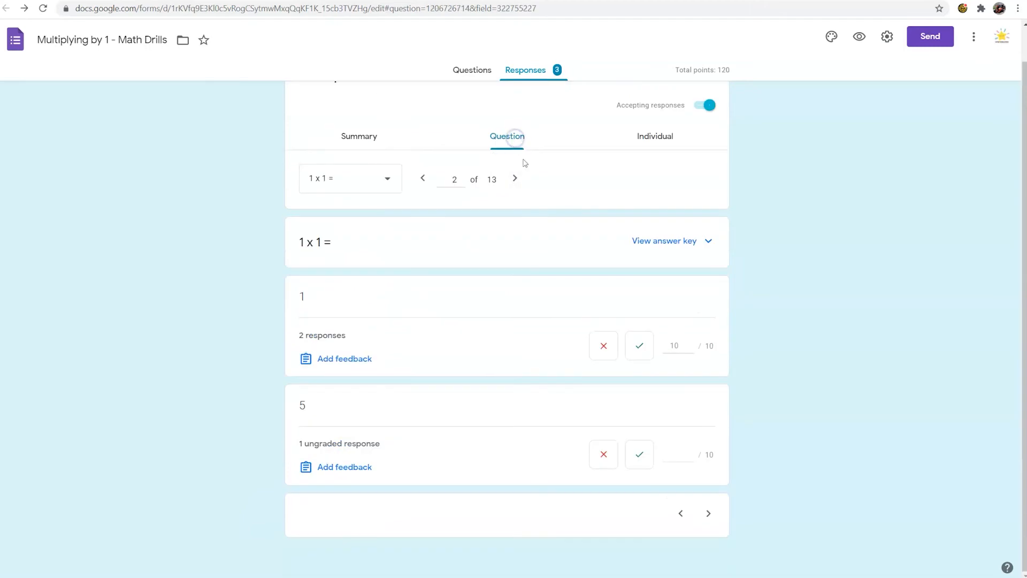
Step: Switch to the individual responses and review the first student's score and graded answers
{"action": "left_click", "coordinate": [658, 141]}
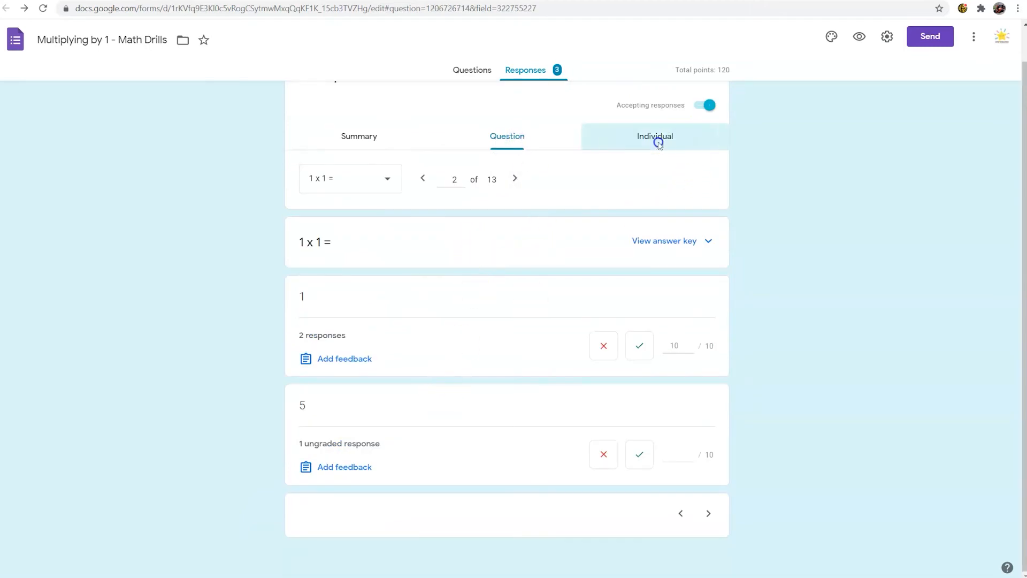
{"action": "scroll", "coordinate": [396, 278], "scroll_direction": "down", "scroll_amount": 2}
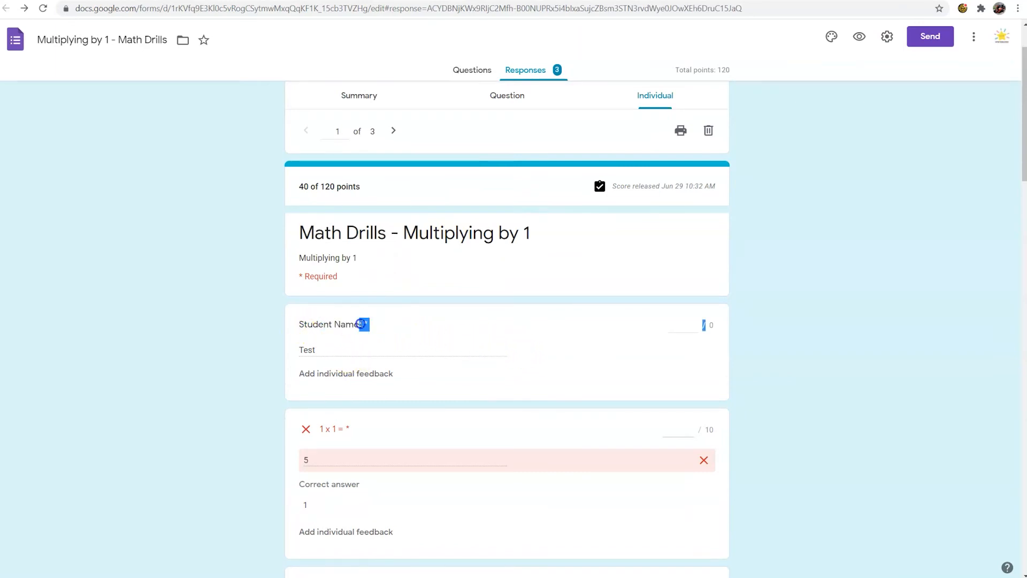
{"action": "scroll", "coordinate": [358, 353], "scroll_direction": "down", "scroll_amount": 2}
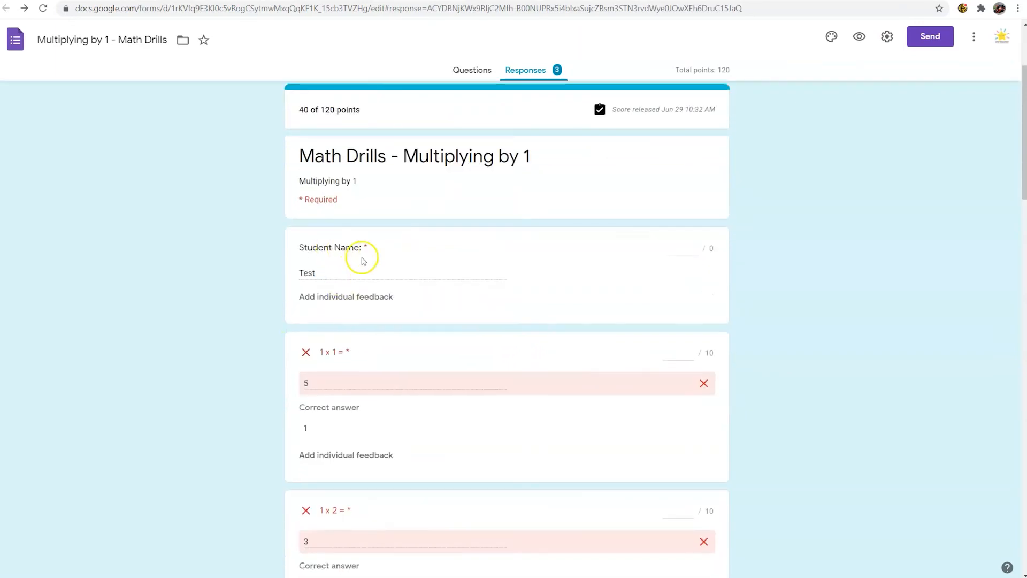
{"action": "scroll", "coordinate": [416, 328], "scroll_direction": "down", "scroll_amount": 8}
{"action": "scroll", "coordinate": [415, 328], "scroll_direction": "down", "scroll_amount": 12}
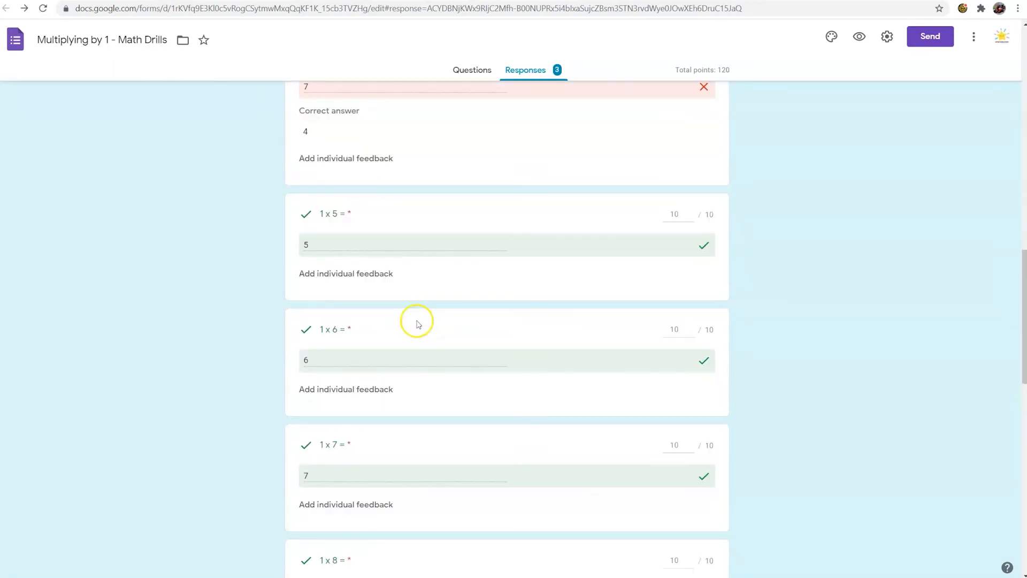
{"action": "scroll", "coordinate": [386, 546], "scroll_direction": "up", "scroll_amount": 4}
{"action": "scroll", "coordinate": [386, 546], "scroll_direction": "up", "scroll_amount": 10}
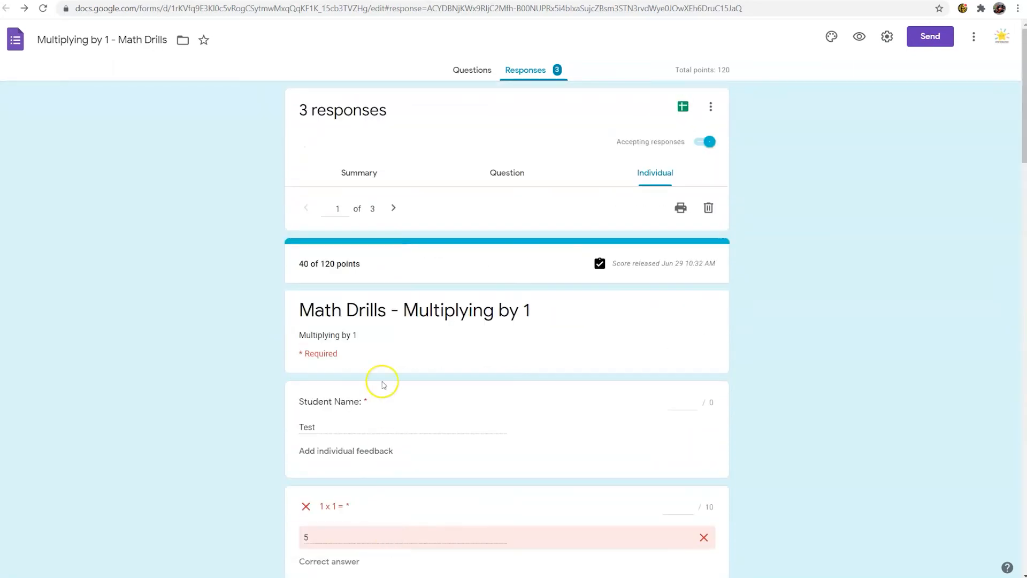
Step: Go to the second individual response and review its graded answers
{"action": "left_click", "coordinate": [397, 208]}
{"action": "scroll", "coordinate": [391, 374], "scroll_direction": "down", "scroll_amount": 2}
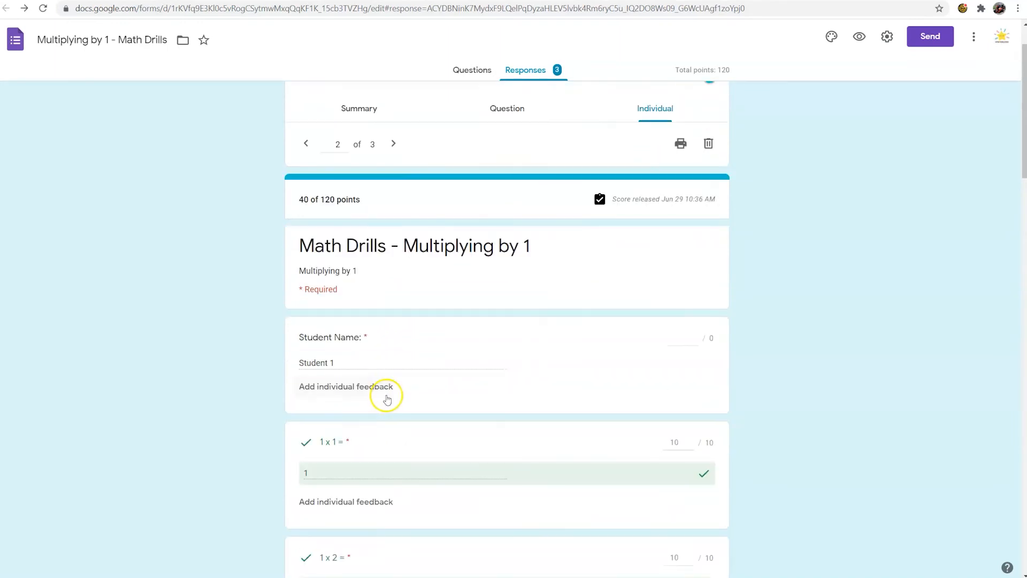
{"action": "scroll", "coordinate": [384, 344], "scroll_direction": "down", "scroll_amount": 10}
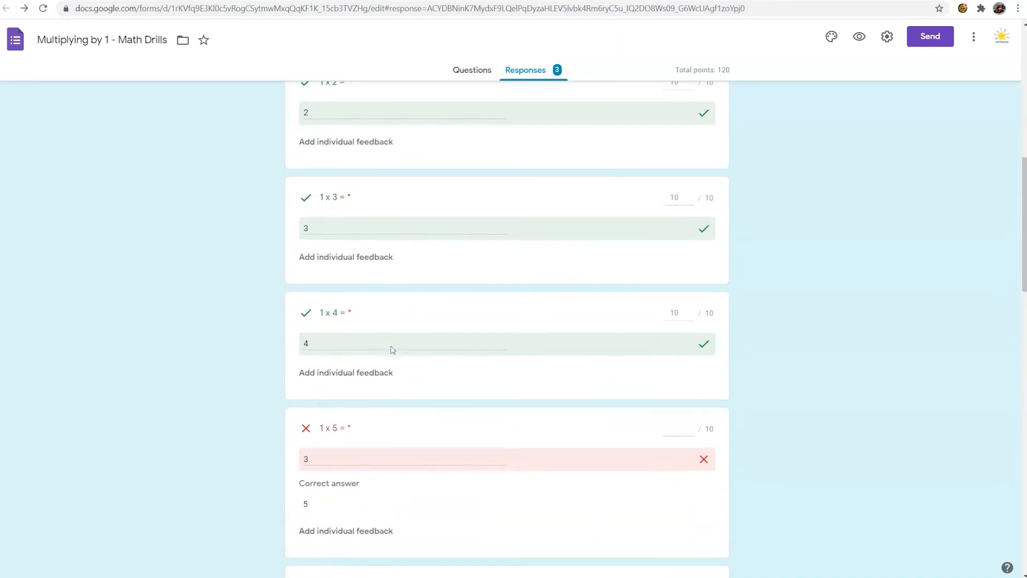
{"action": "scroll", "coordinate": [414, 422], "scroll_direction": "up", "scroll_amount": 10}
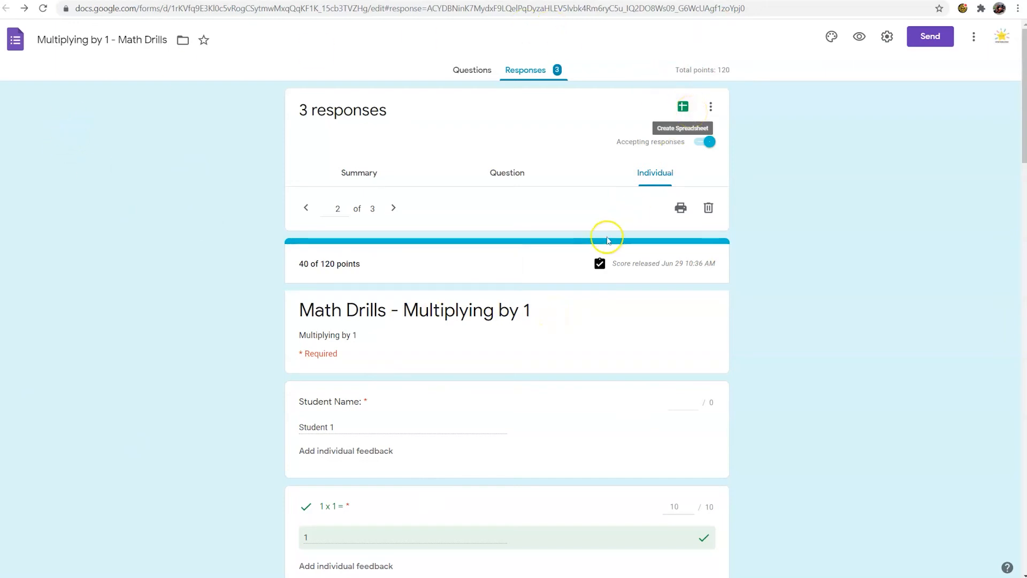
Step: Create a new spreadsheet from the form's responses and look over the timestamps of the submissions
{"action": "left_click", "coordinate": [683, 108]}
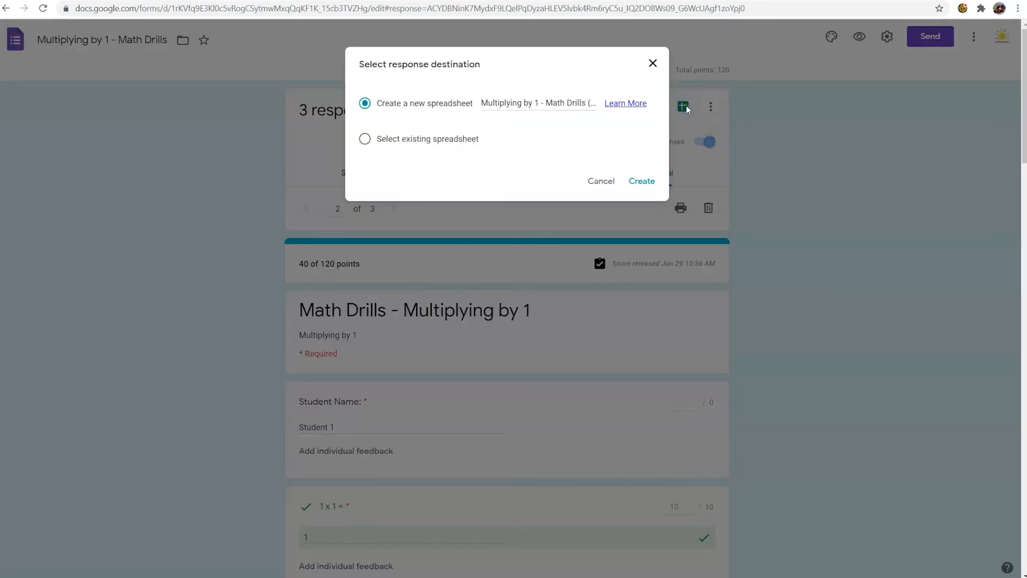
{"action": "left_click", "coordinate": [638, 181]}
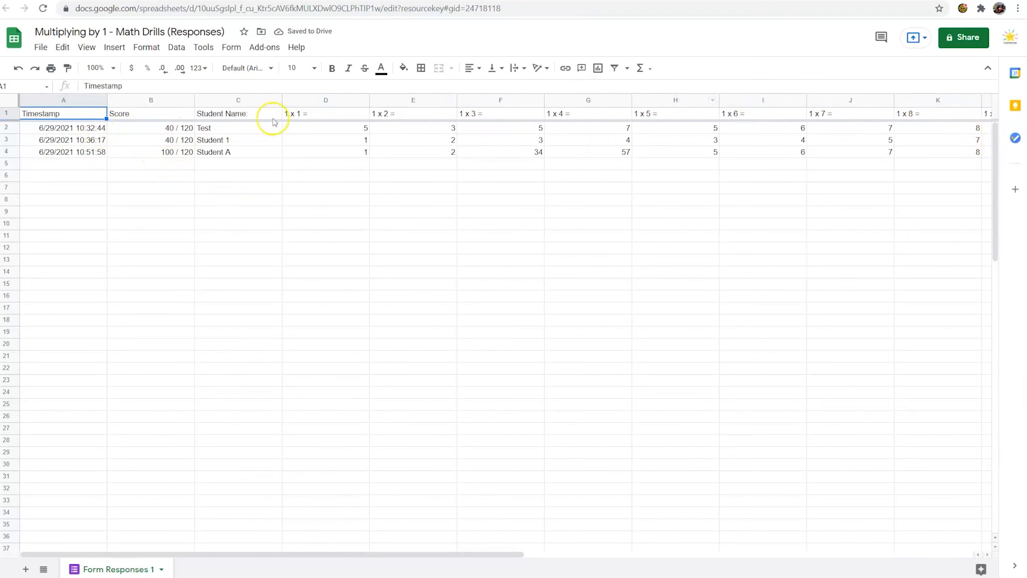
{"action": "left_click", "coordinate": [90, 127]}
{"action": "left_click", "coordinate": [75, 140]}
{"action": "left_click", "coordinate": [78, 152]}
{"action": "left_click", "coordinate": [83, 129]}
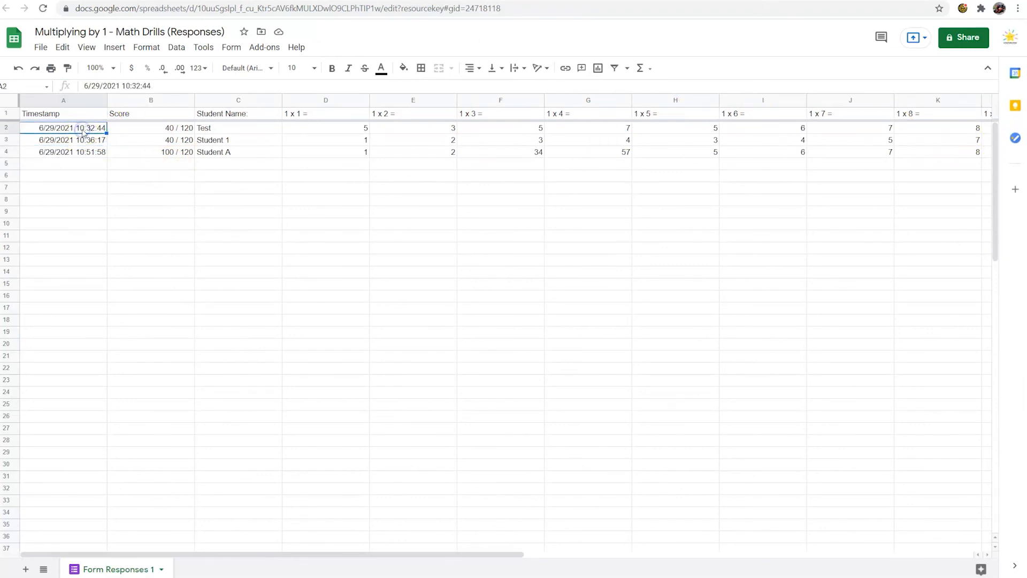
Step: Examine each submission's timestamp alongside its student name and score in the response sheet
{"action": "left_click", "coordinate": [70, 116]}
{"action": "left_click", "coordinate": [97, 131]}
{"action": "left_click", "coordinate": [203, 129]}
{"action": "left_click", "coordinate": [49, 134]}
{"action": "left_click", "coordinate": [213, 140]}
{"action": "left_click", "coordinate": [80, 140]}
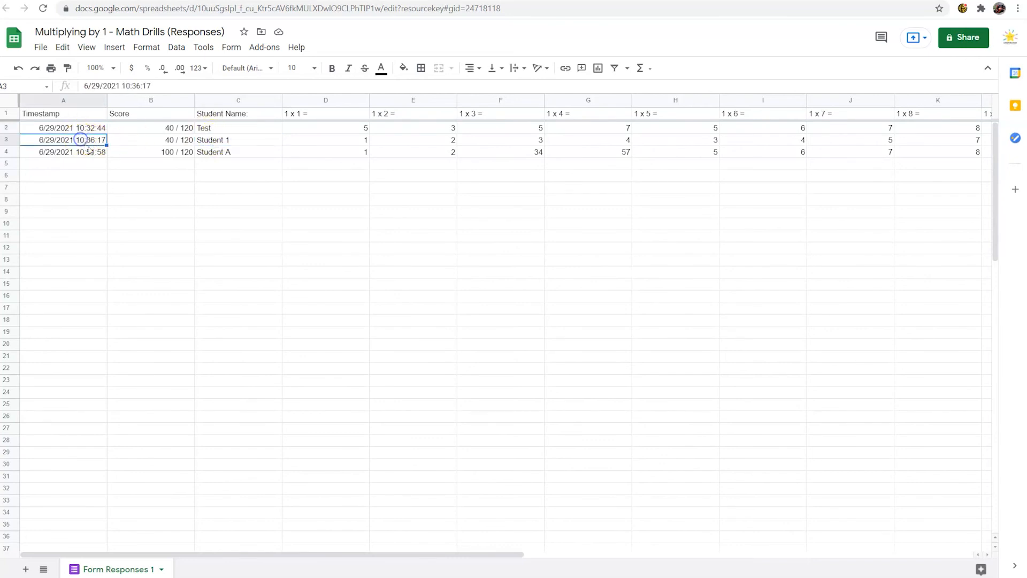
{"action": "left_click", "coordinate": [208, 152]}
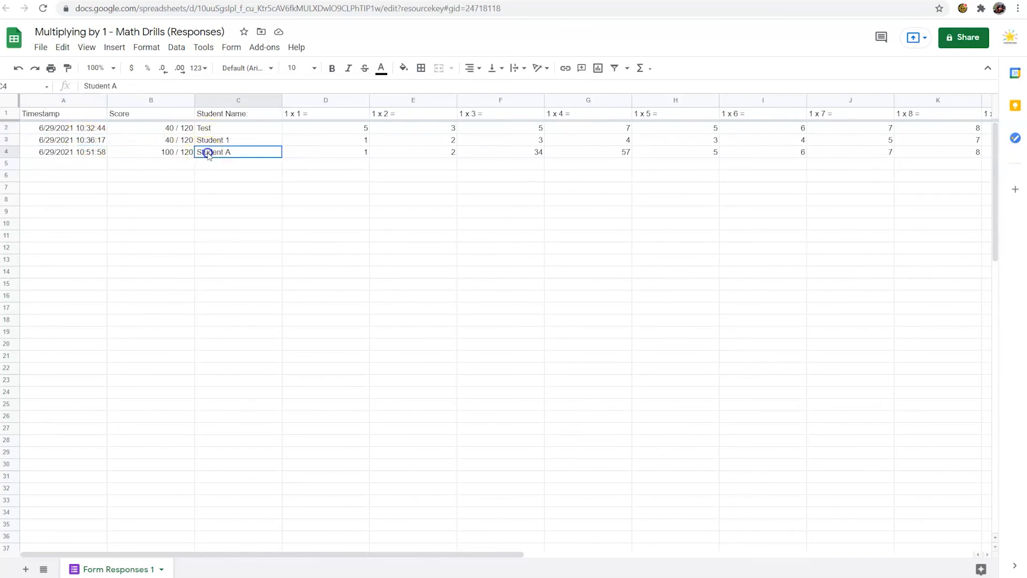
{"action": "left_click", "coordinate": [68, 154]}
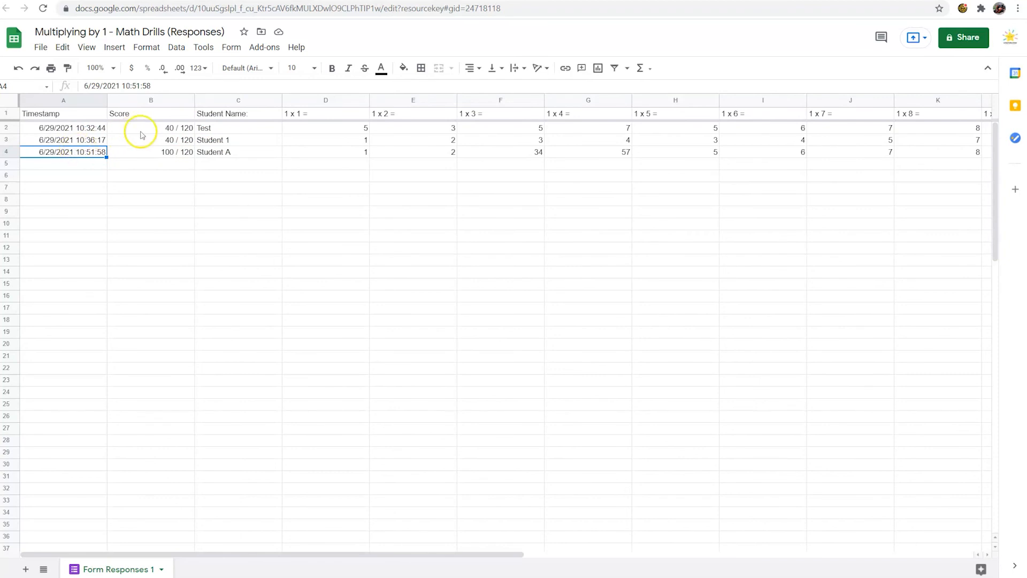
{"action": "left_click_drag", "start_coordinate": [80, 129], "coordinate": [80, 150]}
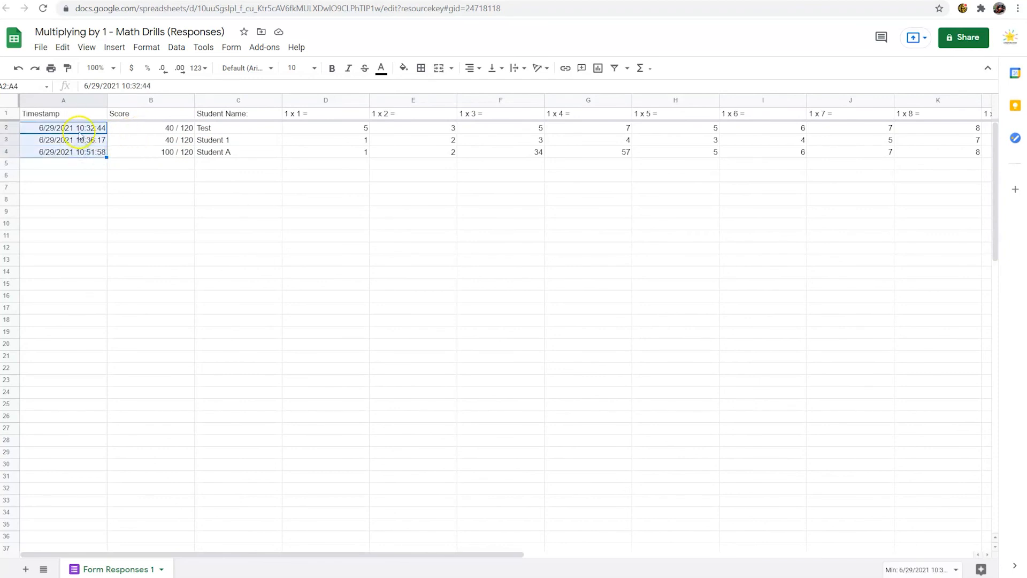
{"action": "left_click_drag", "start_coordinate": [143, 128], "coordinate": [143, 154]}
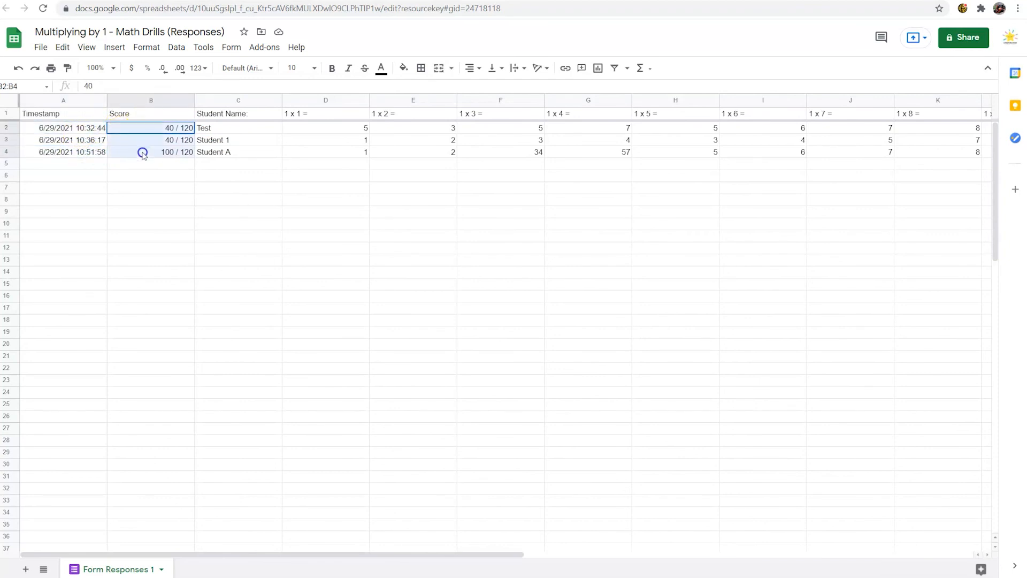
{"action": "left_click", "coordinate": [229, 152]}
{"action": "left_click", "coordinate": [231, 164]}
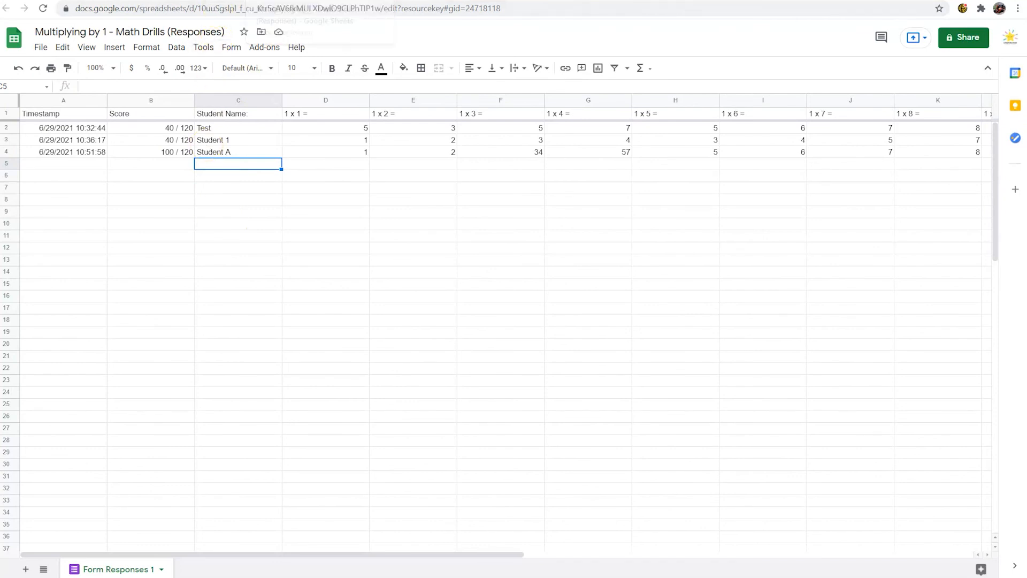
Step: Switch to the student view of the drill form, enter Student A as the student name and answer 1 x 1 to 1 x 3 with 3, 5 and 7
{"action": "left_click", "coordinate": [193, 1]}
{"action": "key", "text": "ctrl+Tab"}
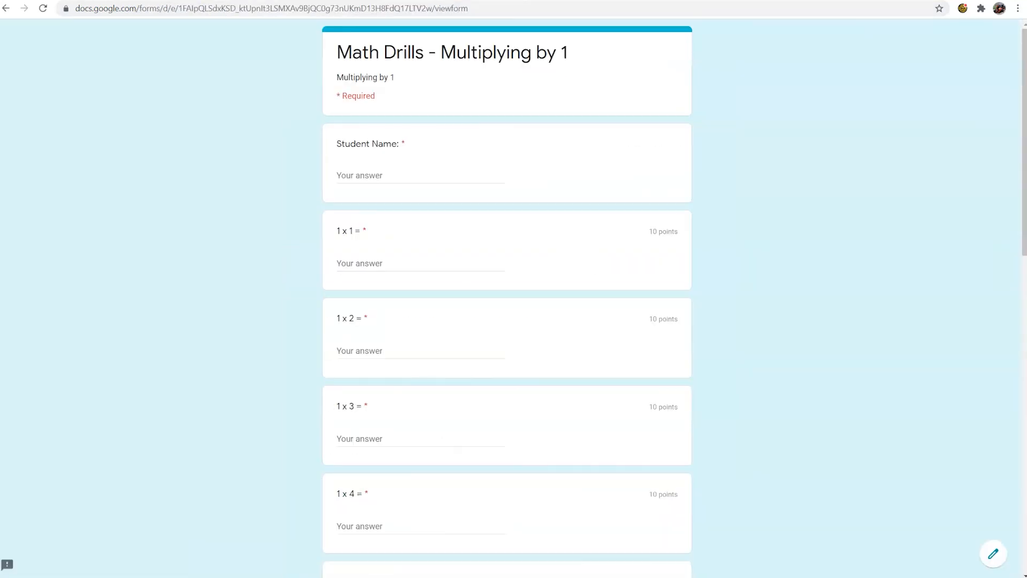
{"action": "left_click", "coordinate": [459, 175]}
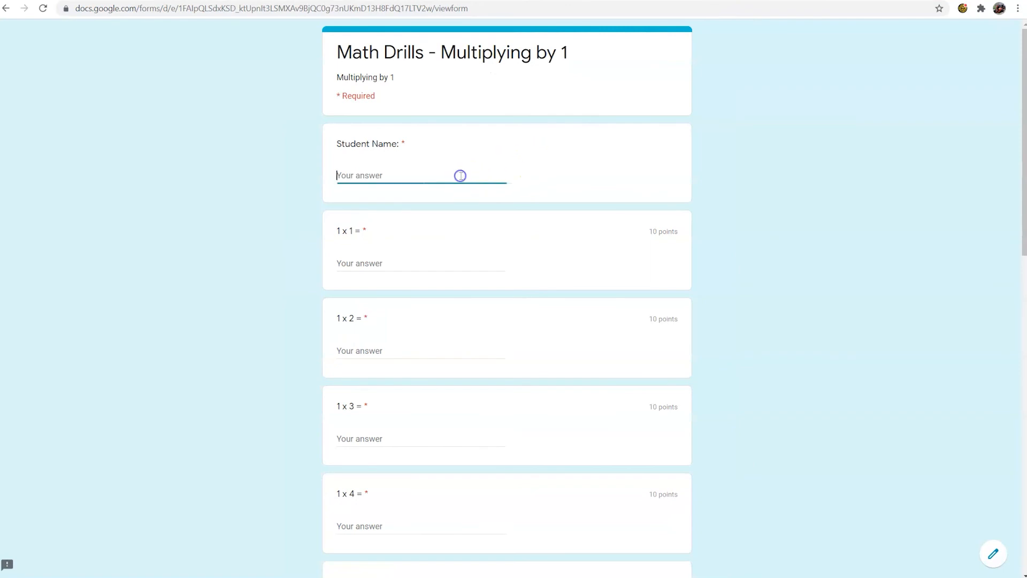
{"action": "type", "text": "Student A"}
{"action": "left_click", "coordinate": [421, 265]}
{"action": "type", "text": "3"}
{"action": "left_click", "coordinate": [412, 351]}
{"action": "type", "text": "5"}
{"action": "left_click", "coordinate": [401, 436]}
{"action": "type", "text": "7"}
Step: Answer 5 to the 1 x 4, 1 x 5 and 1 x 6 questions
{"action": "scroll", "coordinate": [418, 355], "scroll_direction": "down", "scroll_amount": 3}
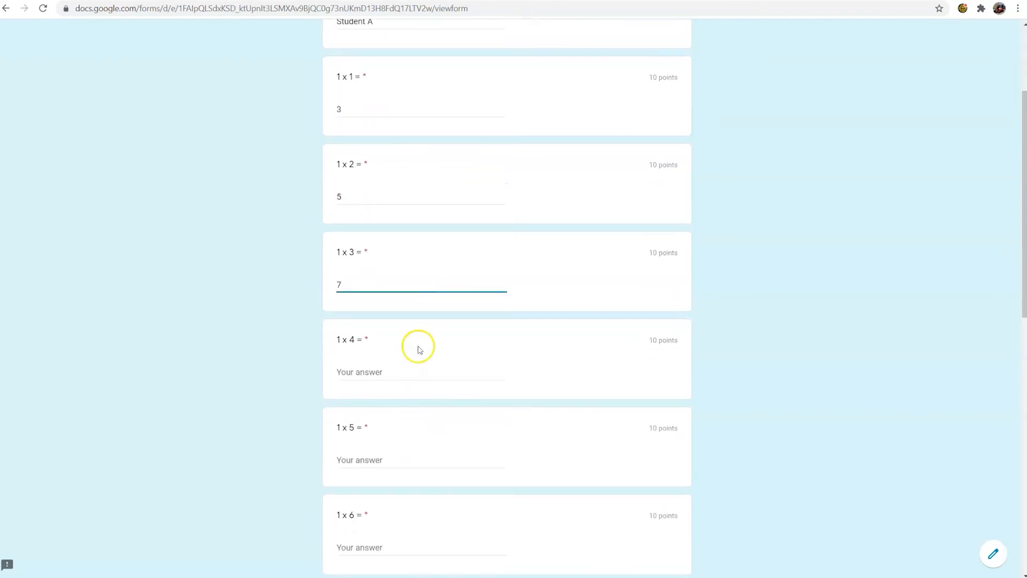
{"action": "left_click", "coordinate": [408, 373]}
{"action": "type", "text": "5"}
{"action": "left_click", "coordinate": [396, 461]}
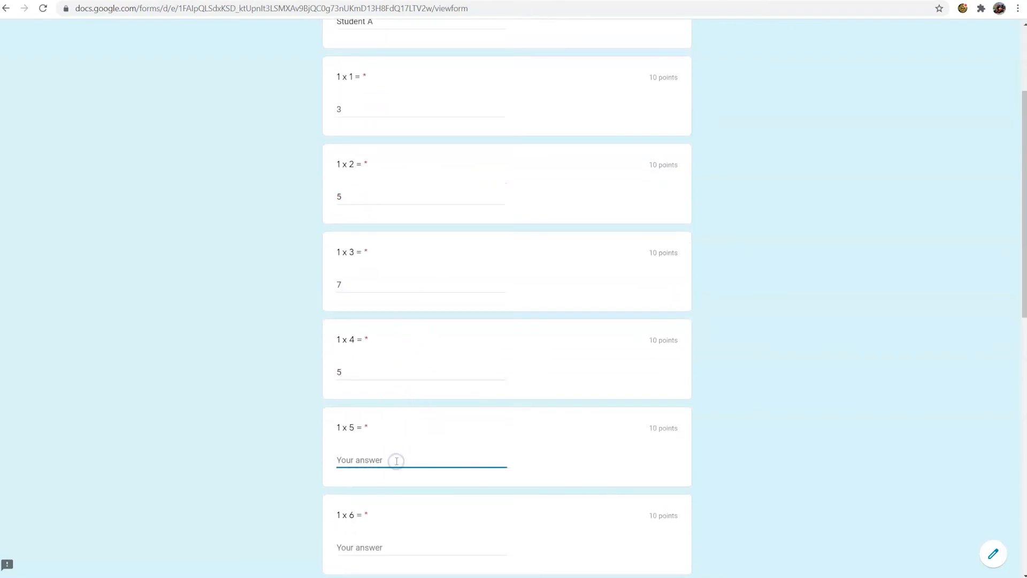
{"action": "type", "text": "5"}
{"action": "scroll", "coordinate": [396, 461], "scroll_direction": "down", "scroll_amount": 1}
{"action": "left_click", "coordinate": [394, 470]}
{"action": "type", "text": "5"}
Step: Answer 5 to each question from 1 x 7 through 1 x 10
{"action": "scroll", "coordinate": [395, 470], "scroll_direction": "down", "scroll_amount": 2}
{"action": "left_click", "coordinate": [411, 407]}
{"action": "type", "text": "5"}
{"action": "left_click", "coordinate": [397, 493]}
{"action": "type", "text": "5"}
{"action": "scroll", "coordinate": [396, 493], "scroll_direction": "down", "scroll_amount": 4}
{"action": "left_click", "coordinate": [443, 349]}
{"action": "type", "text": "5"}
{"action": "left_click", "coordinate": [431, 434]}
{"action": "type", "text": "5"}
Step: Answer 5 to the 1 x 11 and 1 x 12 questions and submit the form
{"action": "left_click", "coordinate": [393, 526]}
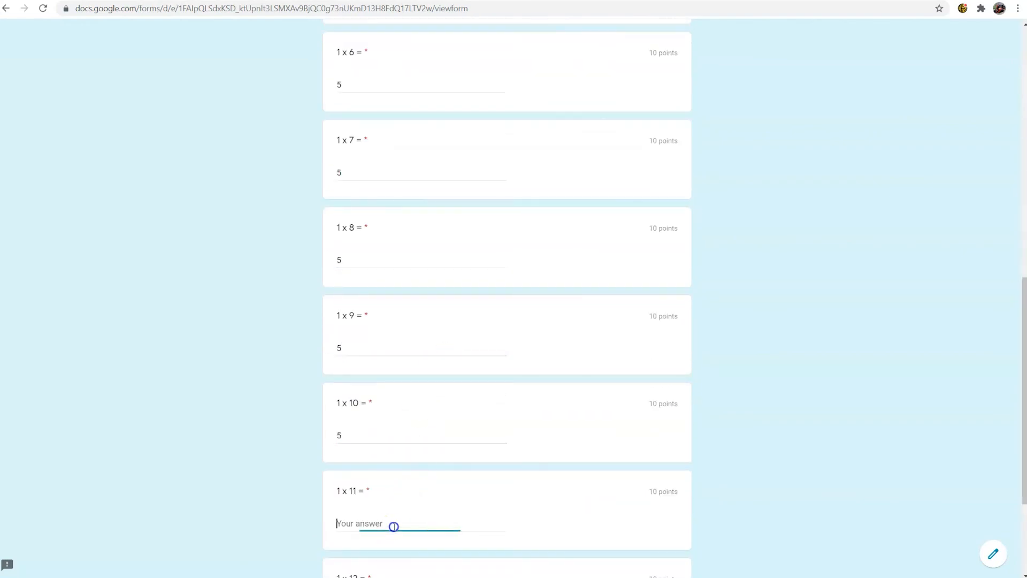
{"action": "type", "text": "5"}
{"action": "scroll", "coordinate": [402, 513], "scroll_direction": "down", "scroll_amount": 3}
{"action": "left_click", "coordinate": [432, 443]}
{"action": "type", "text": "5"}
{"action": "left_click", "coordinate": [353, 488]}
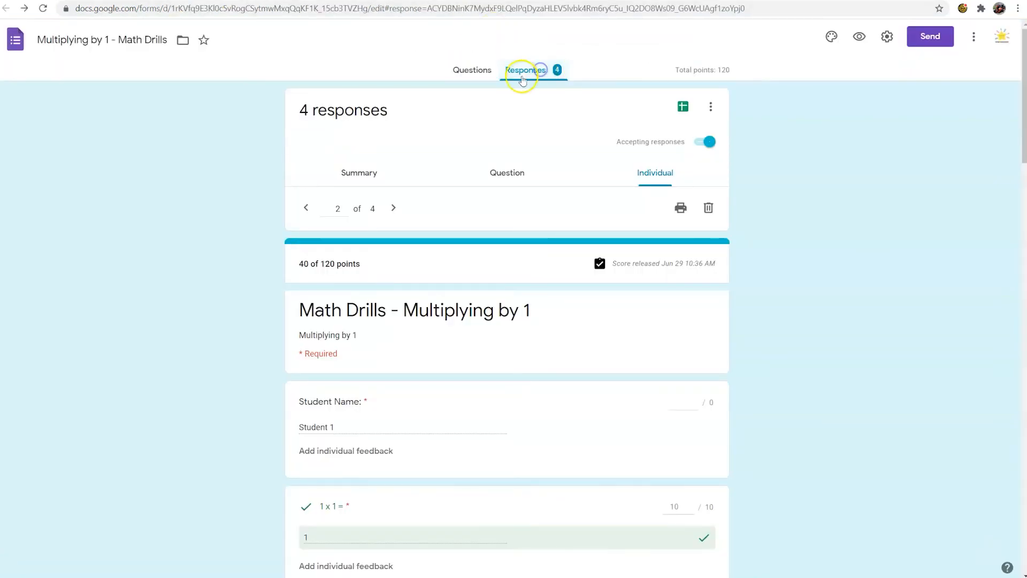
Step: Open the linked responses spreadsheet from the form's responses and check the two Student A entries
{"action": "left_click", "coordinate": [683, 107]}
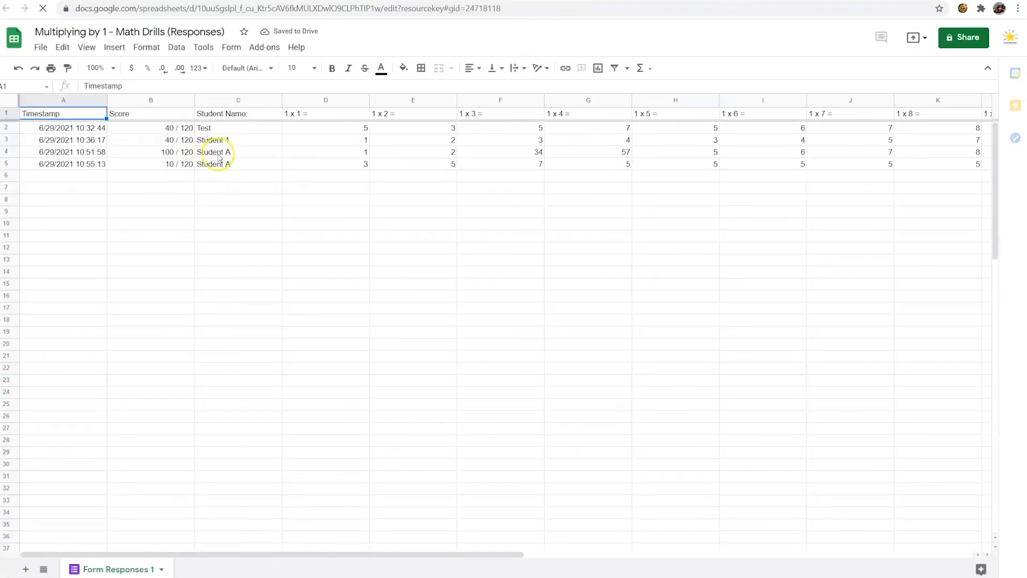
{"action": "left_click", "coordinate": [230, 164]}
{"action": "left_click", "coordinate": [232, 152]}
{"action": "left_click", "coordinate": [233, 164]}
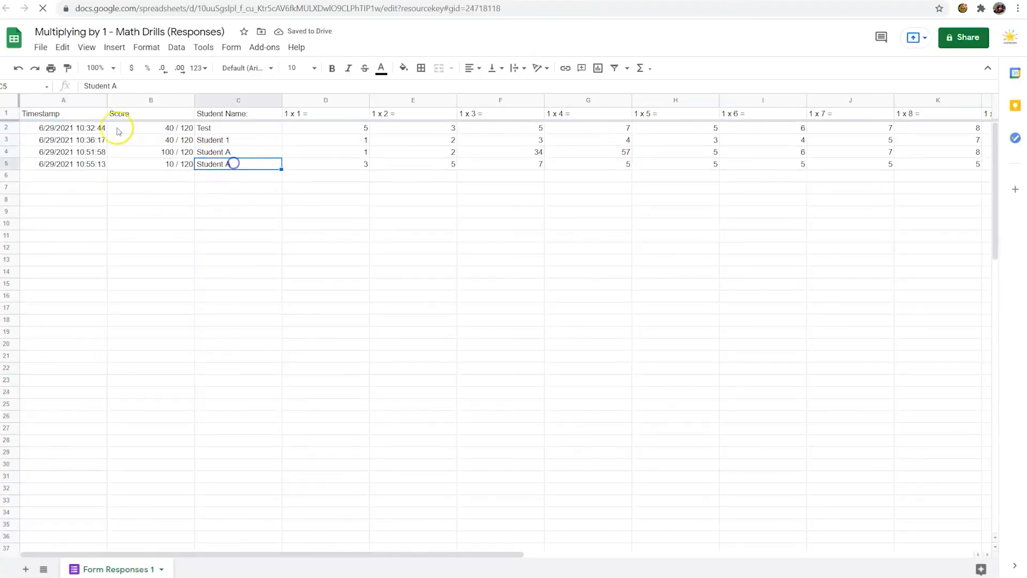
Step: Create a filter on the header row of the response sheet
{"action": "left_click", "coordinate": [6, 114]}
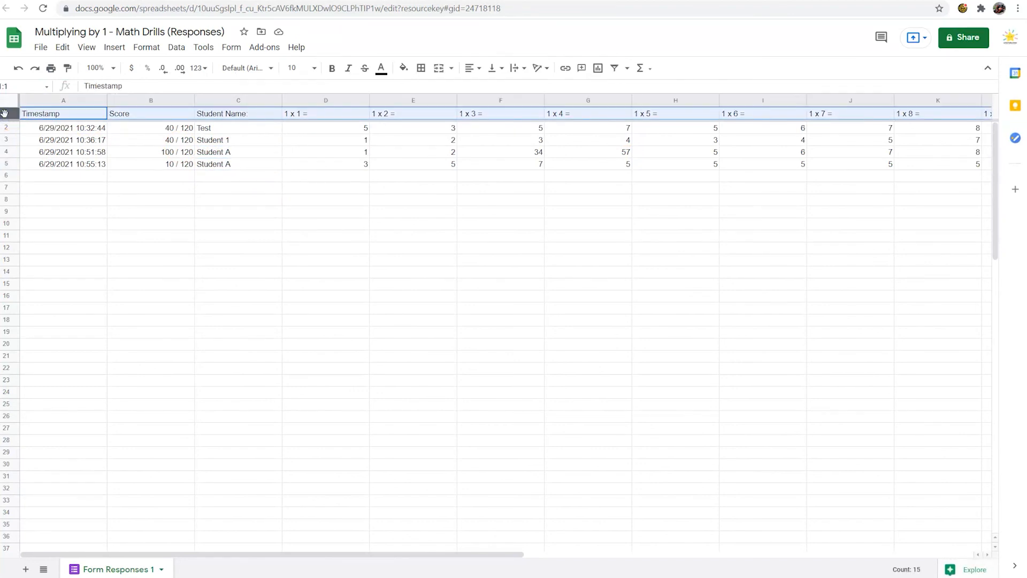
{"action": "left_click", "coordinate": [145, 47]}
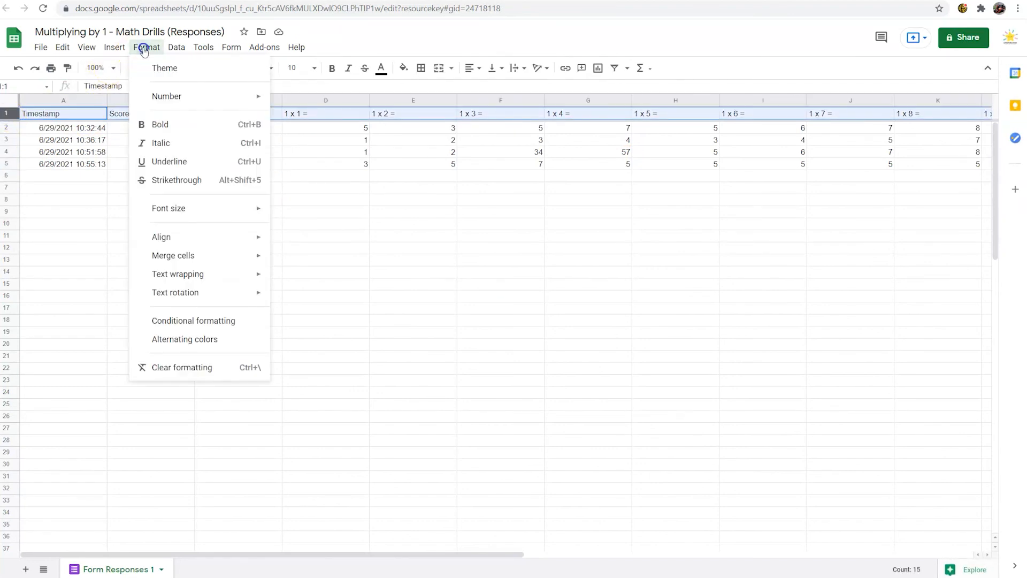
{"action": "left_click", "coordinate": [176, 48]}
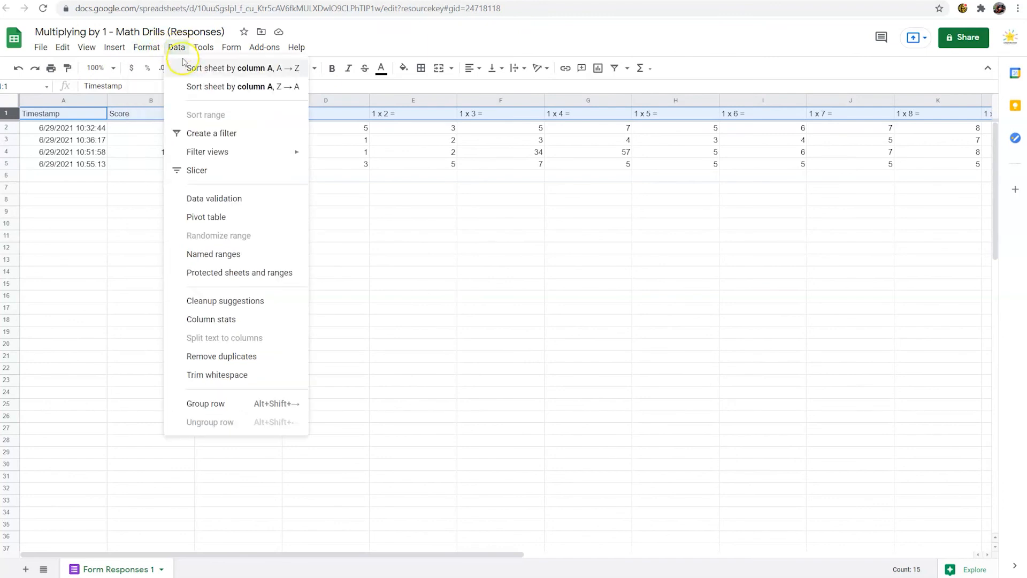
{"action": "left_click", "coordinate": [212, 135]}
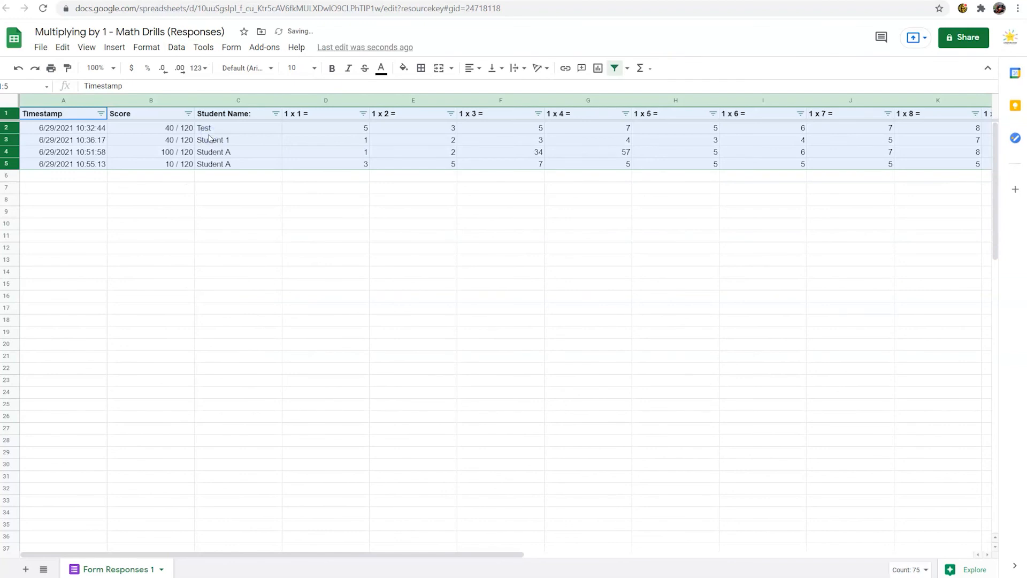
{"action": "left_click", "coordinate": [291, 212]}
Step: Sort the responses by Student Name from A to Z and check the grouped names
{"action": "left_click", "coordinate": [275, 114]}
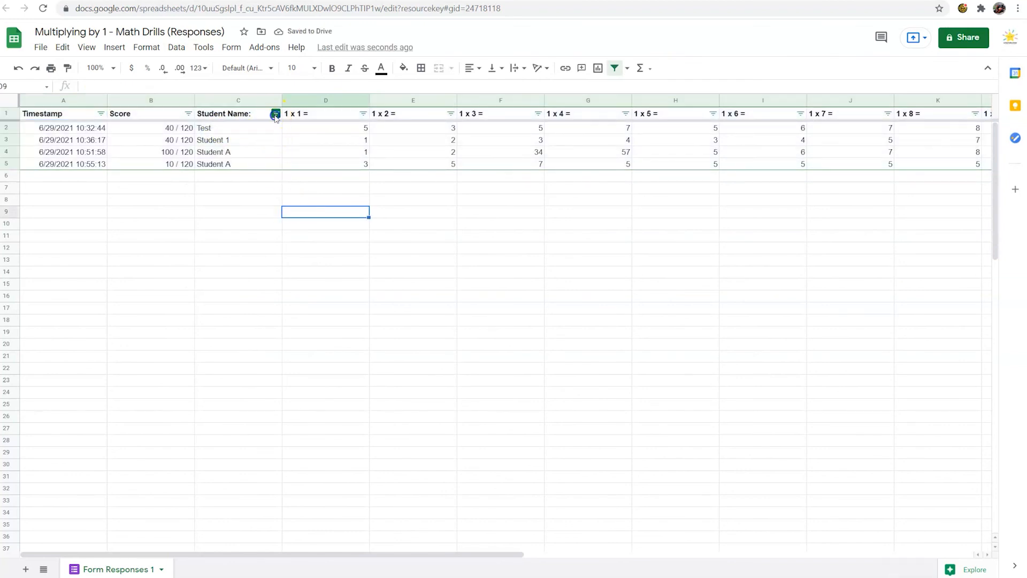
{"action": "left_click", "coordinate": [241, 132]}
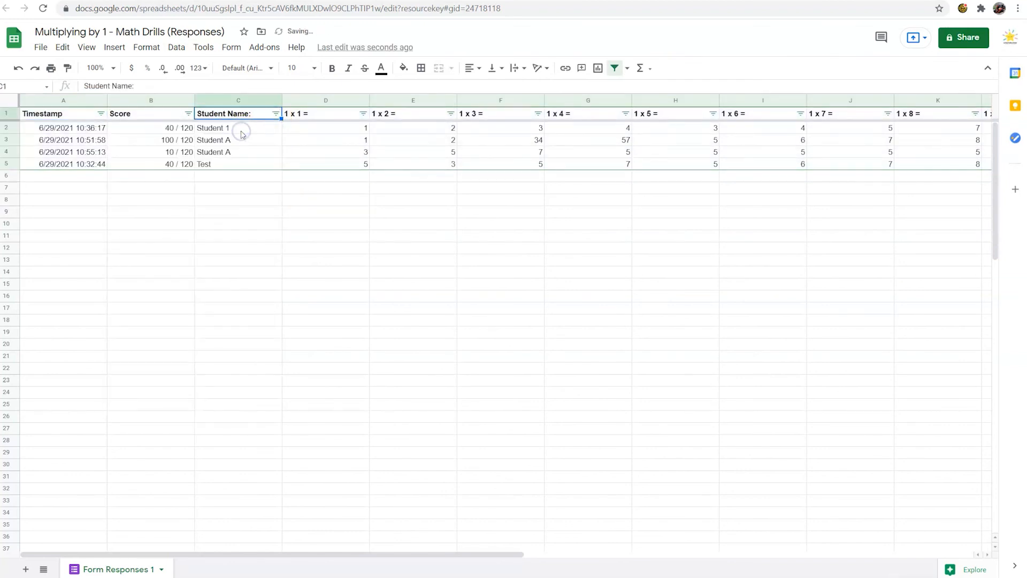
{"action": "left_click_drag", "start_coordinate": [254, 128], "coordinate": [257, 166]}
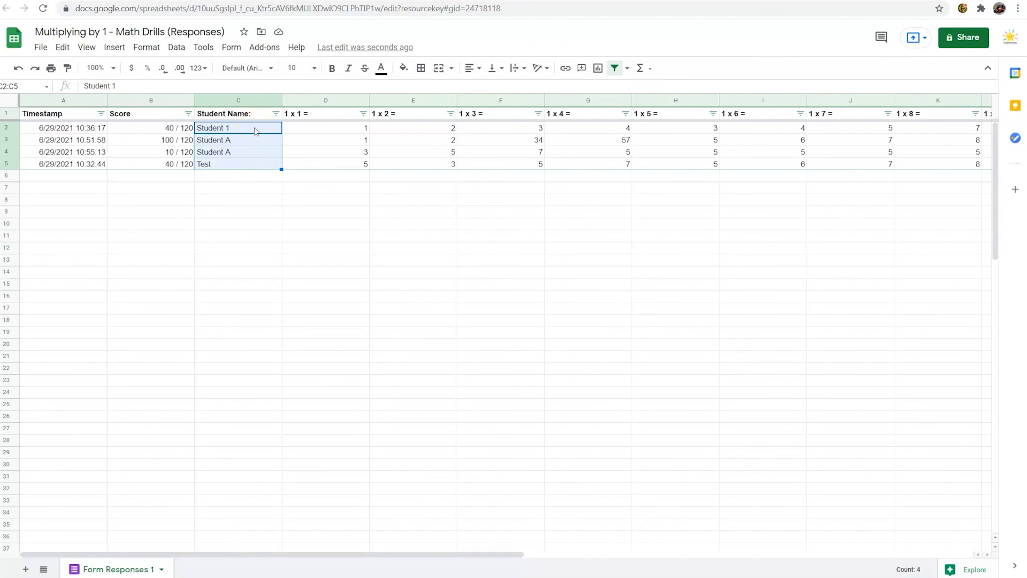
{"action": "left_click", "coordinate": [263, 177]}
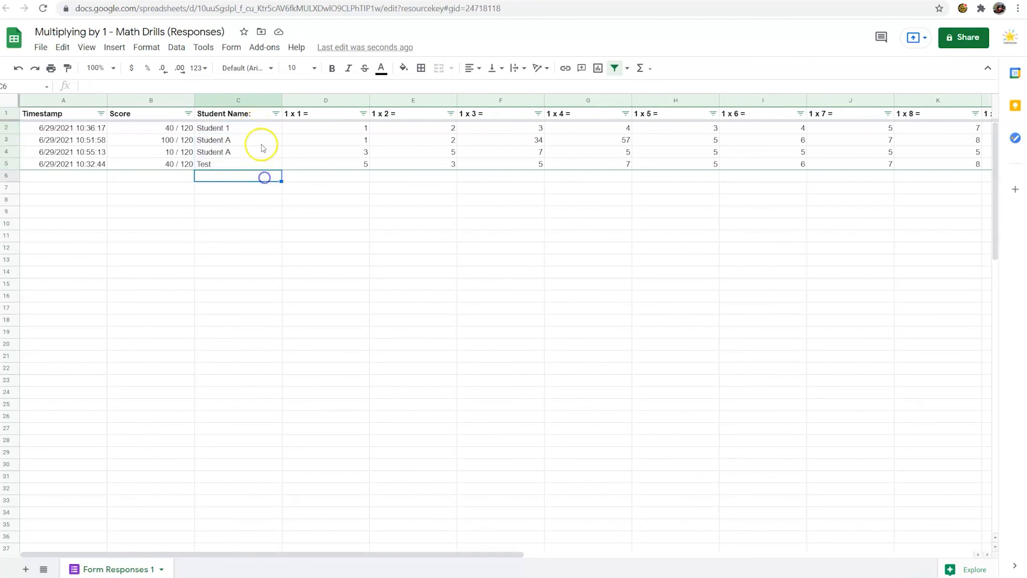
Step: Compare the scores and timestamps of Student A's two attempts
{"action": "left_click", "coordinate": [164, 125]}
{"action": "left_click", "coordinate": [167, 139]}
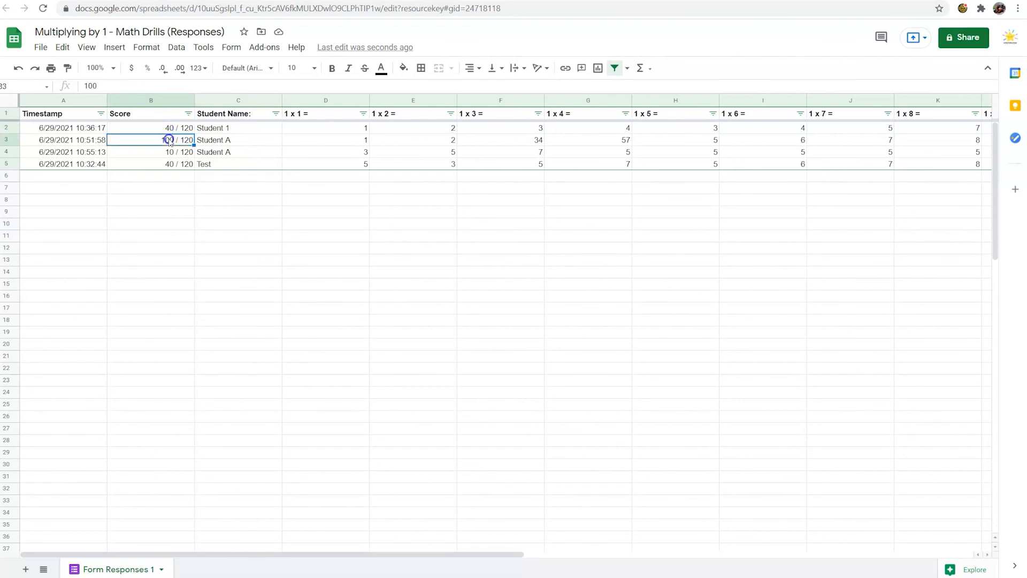
{"action": "left_click", "coordinate": [211, 142]}
{"action": "left_click", "coordinate": [185, 140]}
{"action": "left_click", "coordinate": [179, 152]}
{"action": "left_click", "coordinate": [180, 140]}
{"action": "left_click", "coordinate": [184, 154]}
{"action": "left_click", "coordinate": [185, 142]}
{"action": "left_click", "coordinate": [72, 140]}
{"action": "left_click", "coordinate": [150, 141]}
{"action": "left_click", "coordinate": [169, 154]}
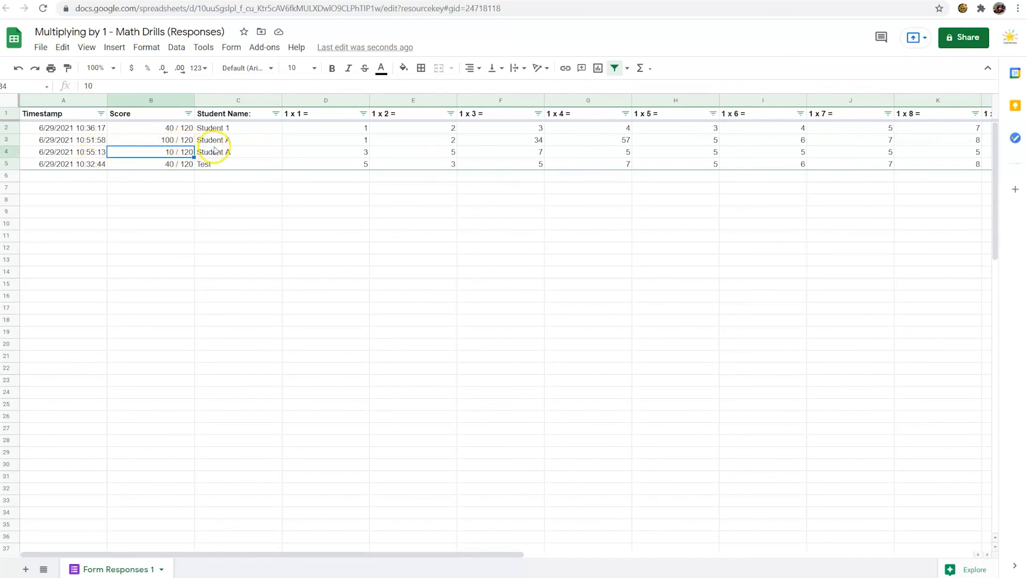
{"action": "left_click_drag", "start_coordinate": [222, 140], "coordinate": [140, 156]}
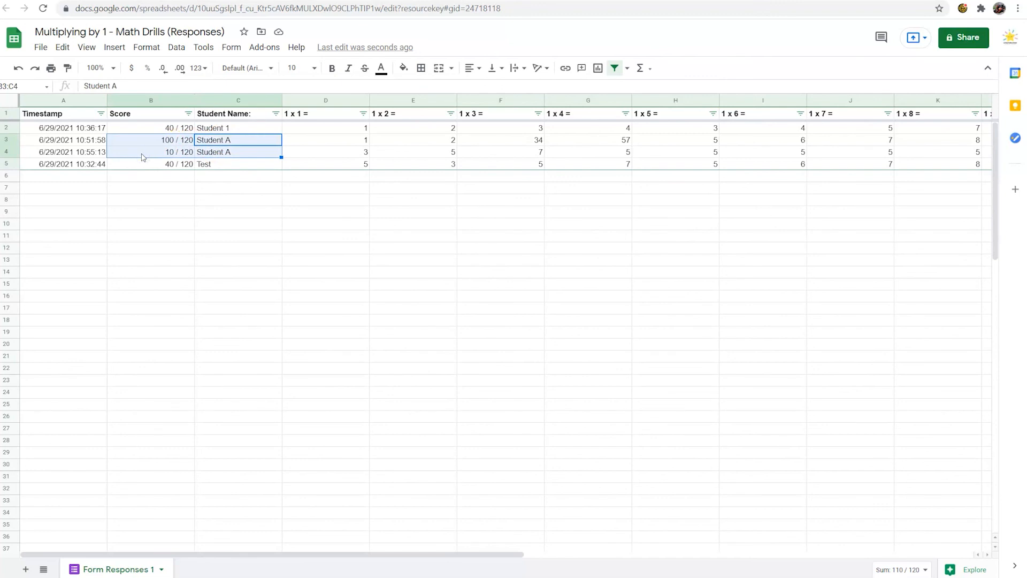
{"action": "left_click", "coordinate": [144, 142]}
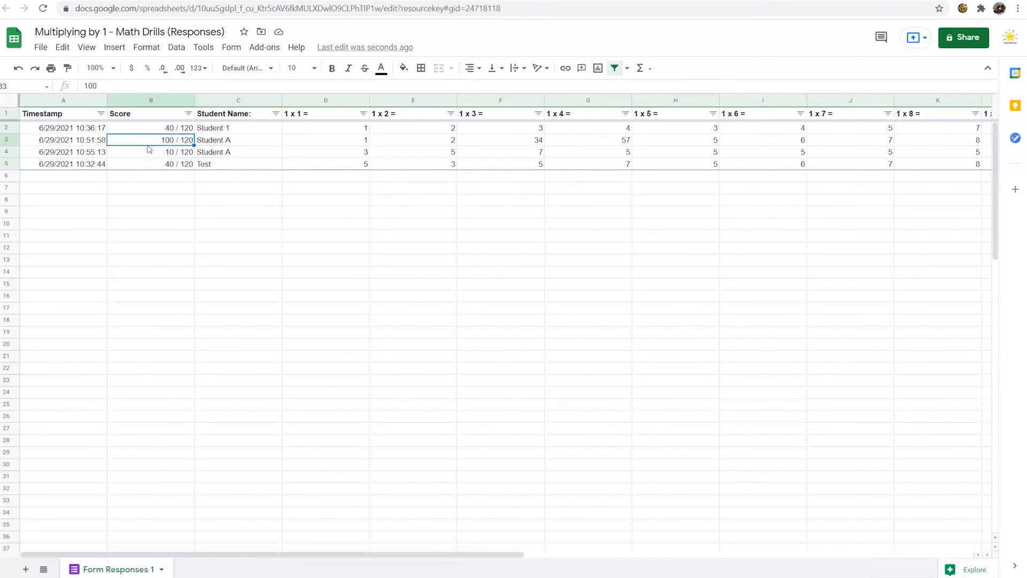
{"action": "left_click", "coordinate": [152, 151]}
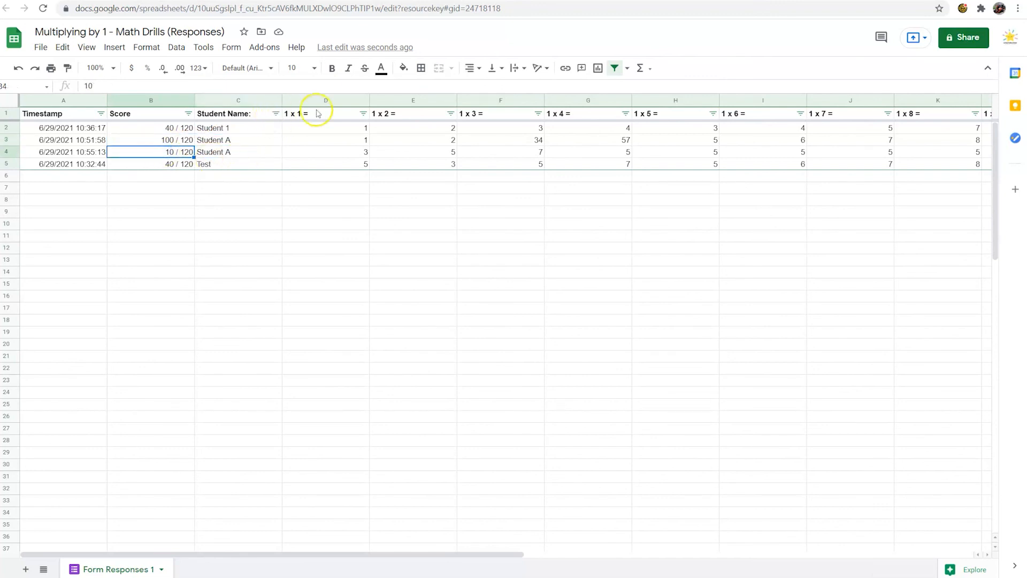
Step: Sort the responses by Score from A to Z
{"action": "left_click", "coordinate": [189, 113]}
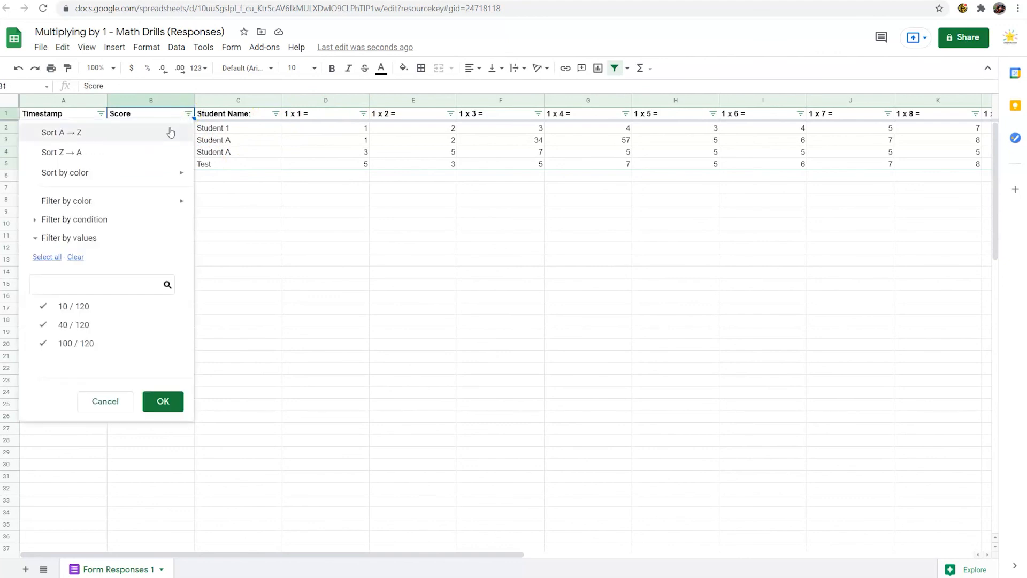
{"action": "left_click", "coordinate": [169, 130]}
{"action": "left_click", "coordinate": [188, 113]}
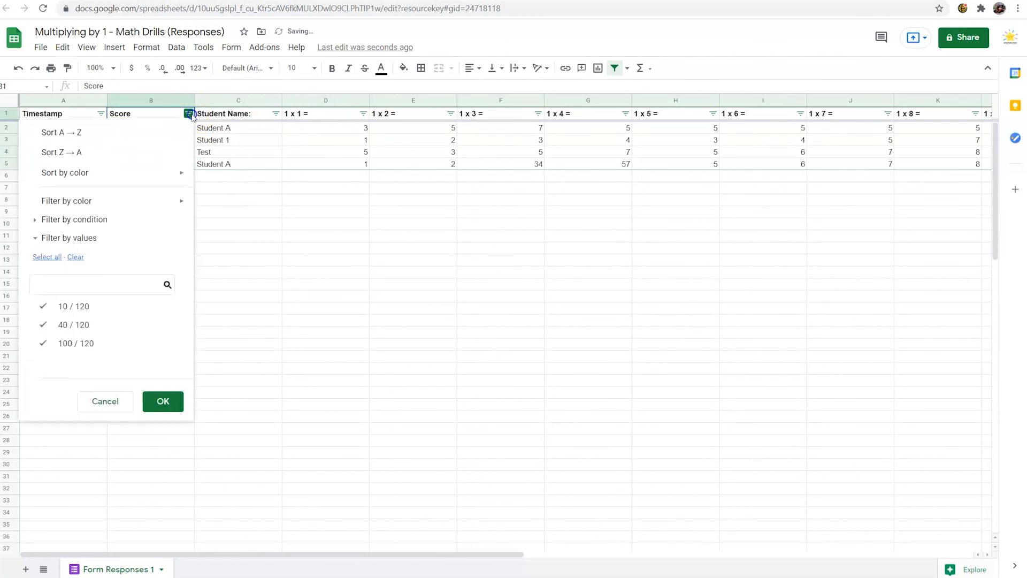
{"action": "left_click", "coordinate": [150, 134]}
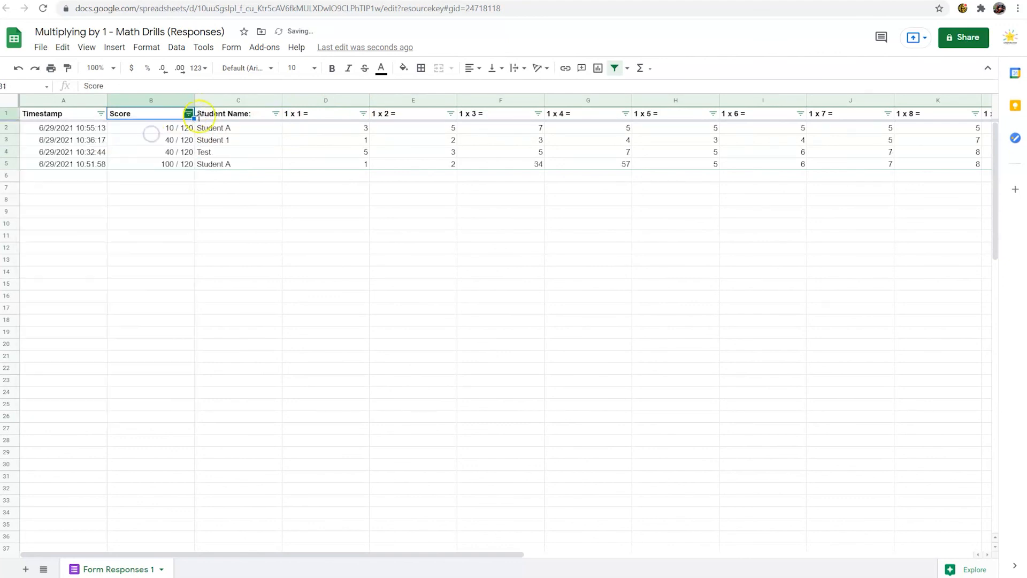
Step: Re-sort the responses by Student Name from A to Z and select the header row
{"action": "left_click", "coordinate": [275, 113]}
{"action": "left_click", "coordinate": [148, 132]}
{"action": "left_click", "coordinate": [7, 113]}
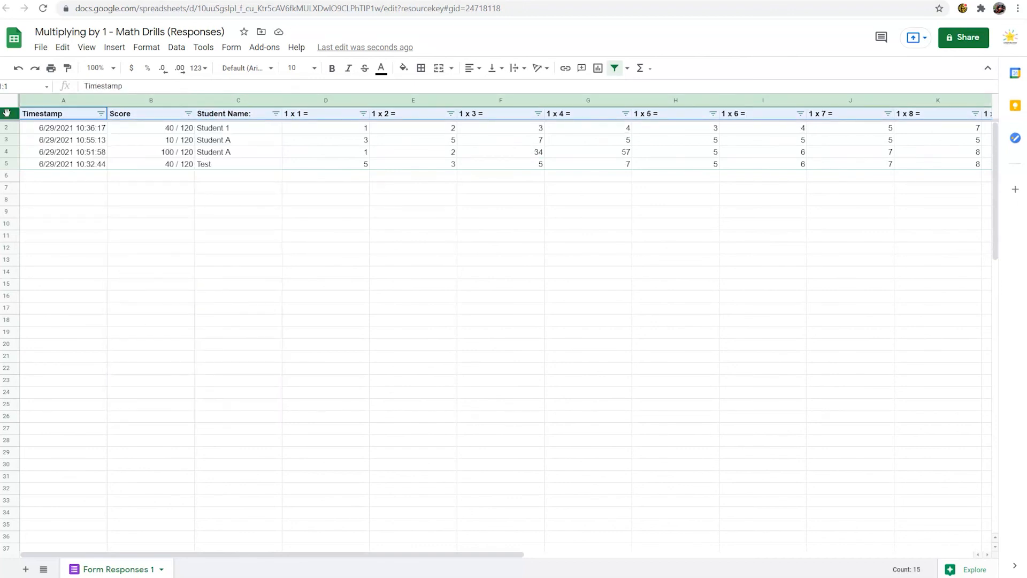
{"action": "left_click", "coordinate": [297, 180]}
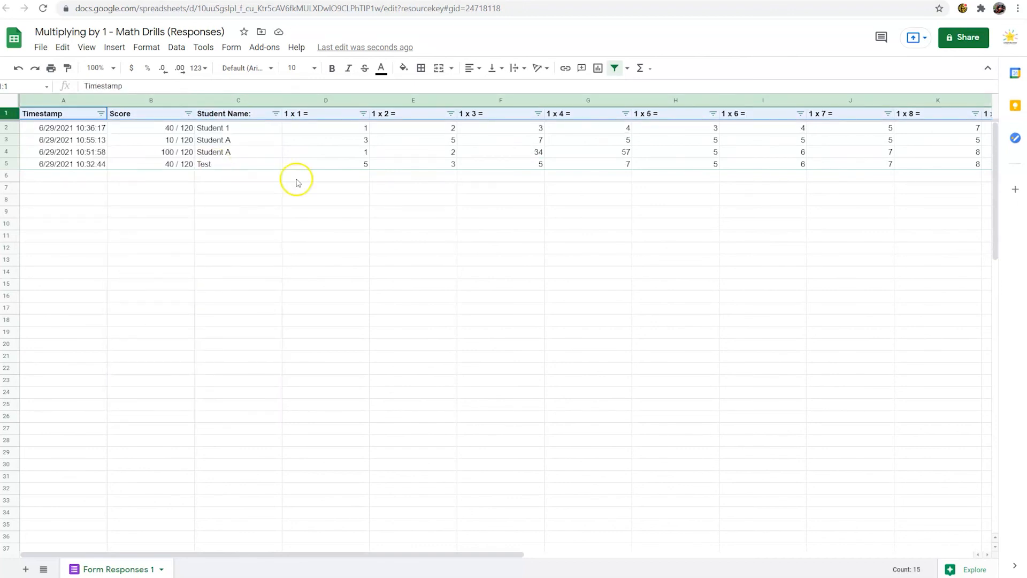